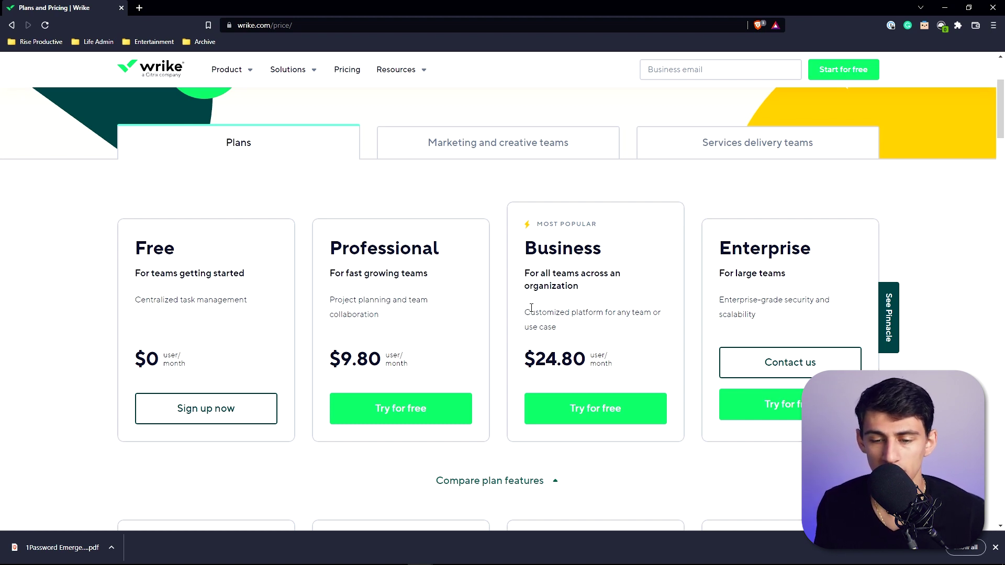
Step: Scroll up and down through the Compare plan features lists
scroll(531, 308, "down", 1)
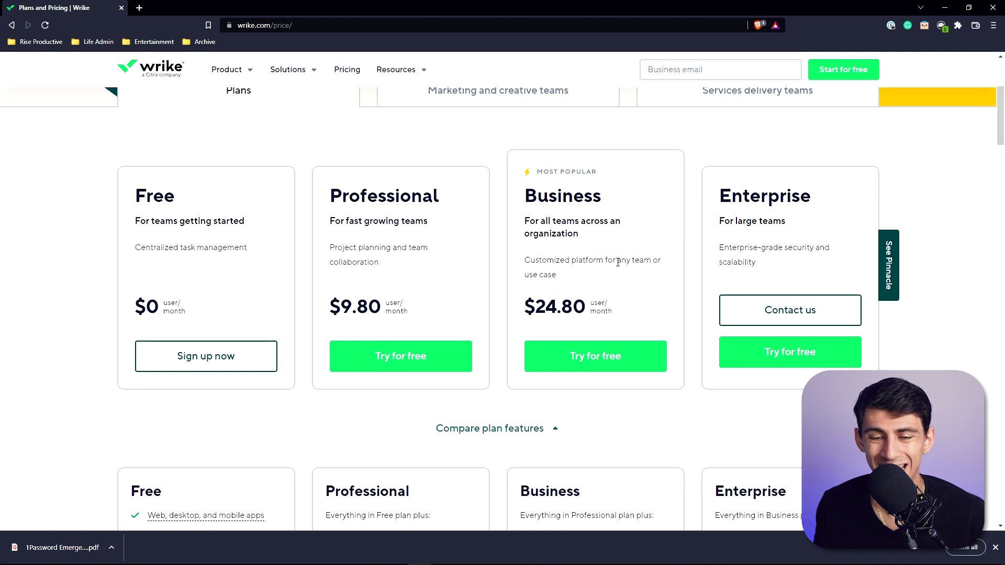
scroll(619, 262, "down", 1)
scroll(588, 265, "up", 1)
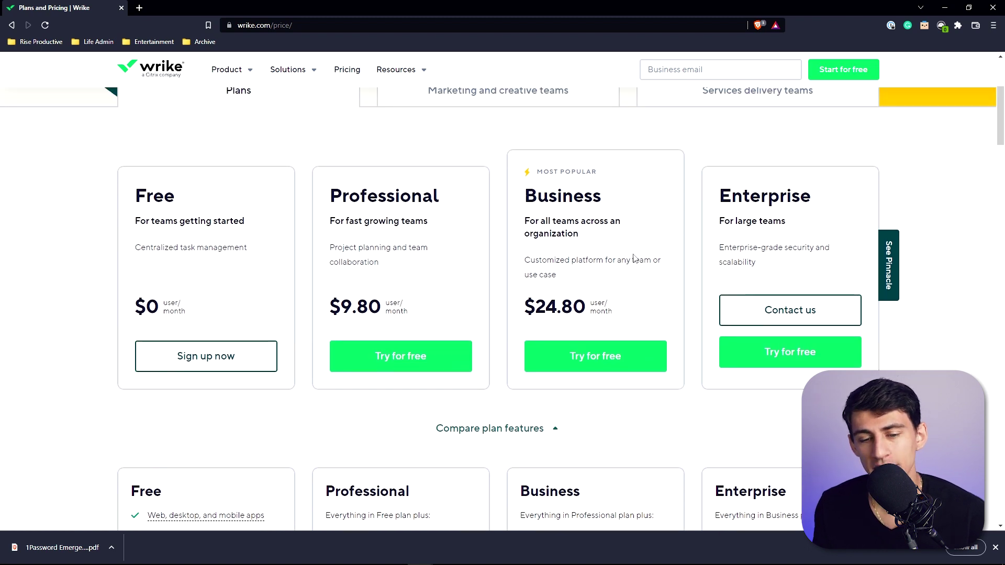
scroll(568, 291, "down", 2)
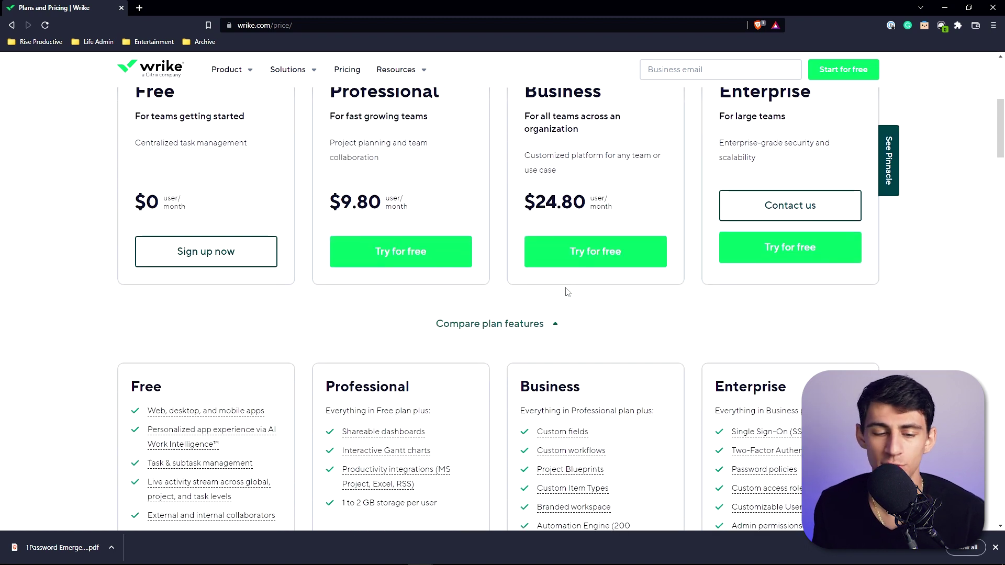
scroll(565, 293, "up", 2)
scroll(563, 283, "down", 3)
scroll(371, 247, "up", 2)
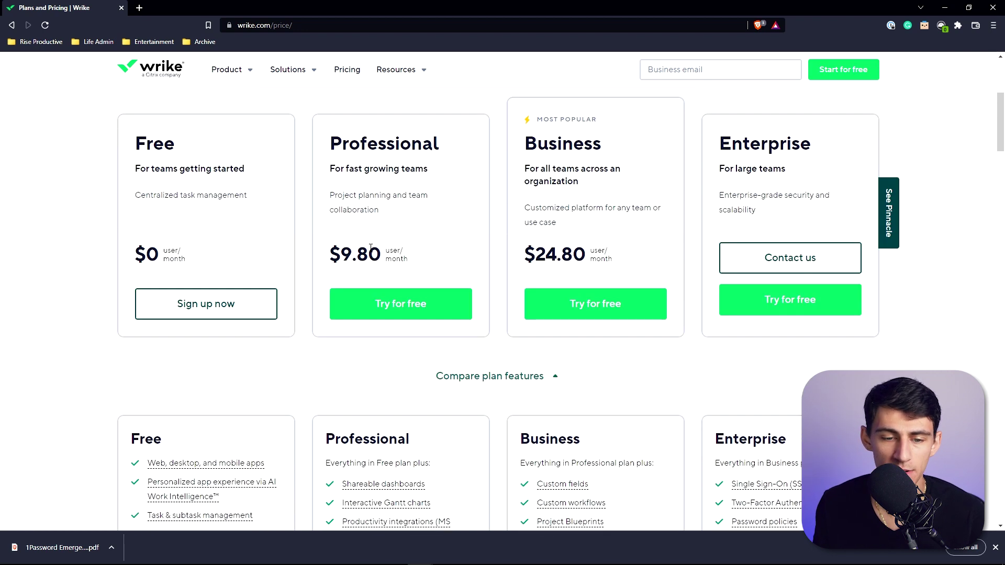
scroll(371, 248, "down", 4)
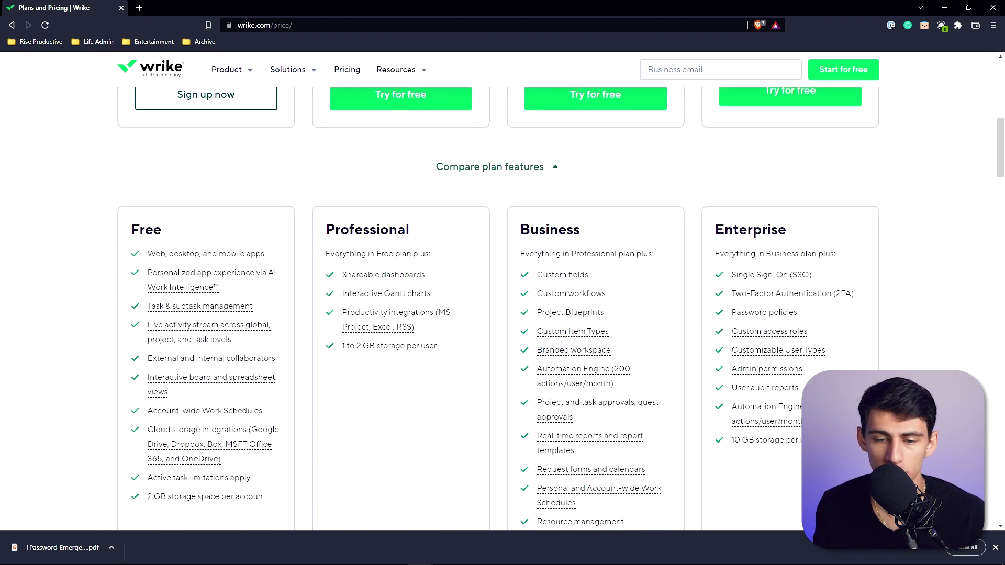
scroll(523, 267, "down", 1)
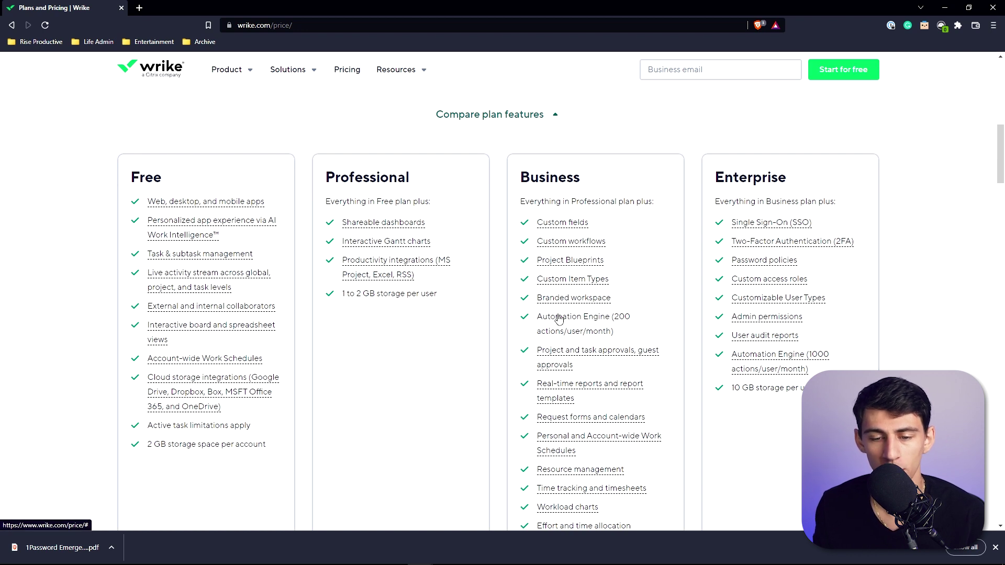
scroll(587, 324, "down", 3)
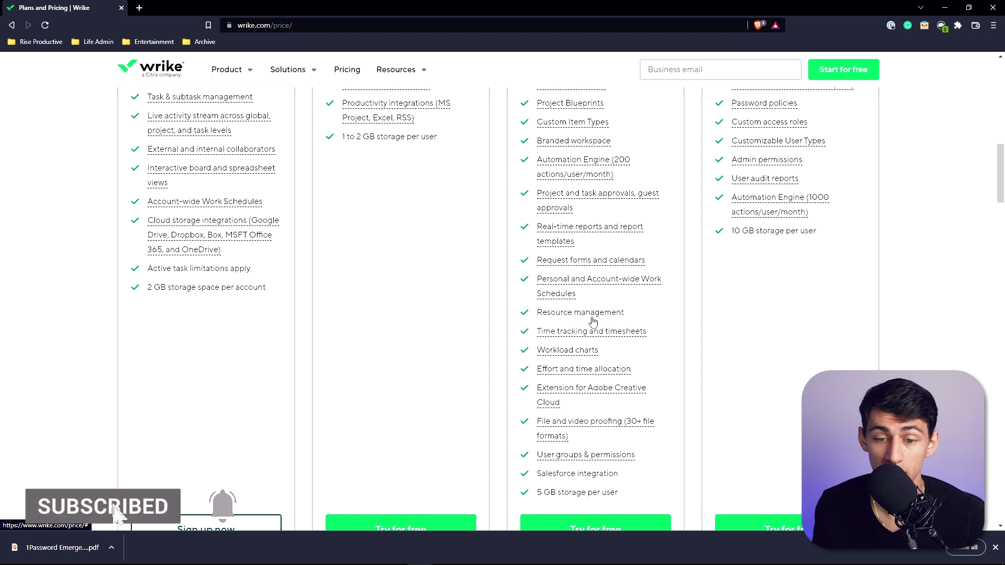
scroll(584, 419, "down", 1)
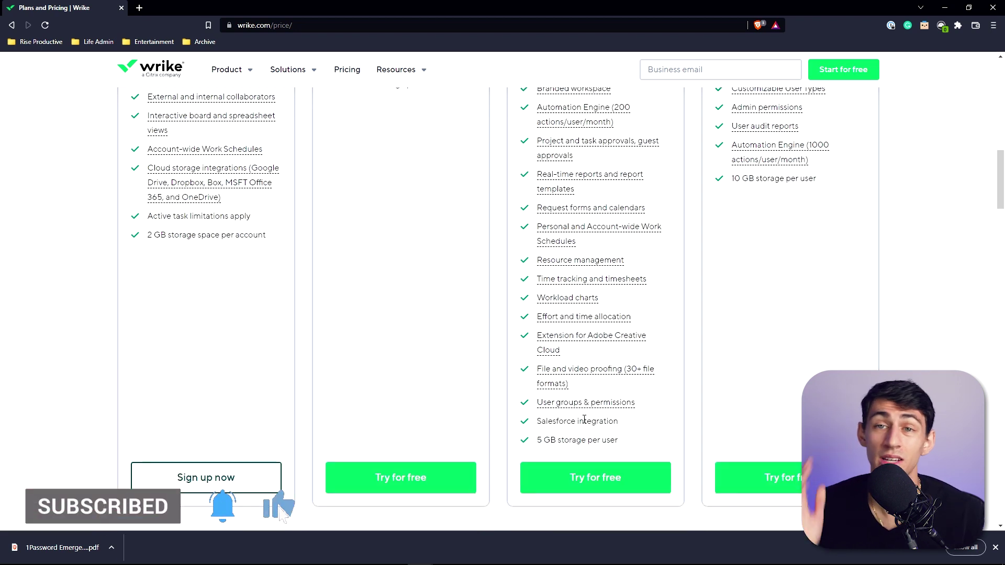
scroll(258, 285, "up", 9)
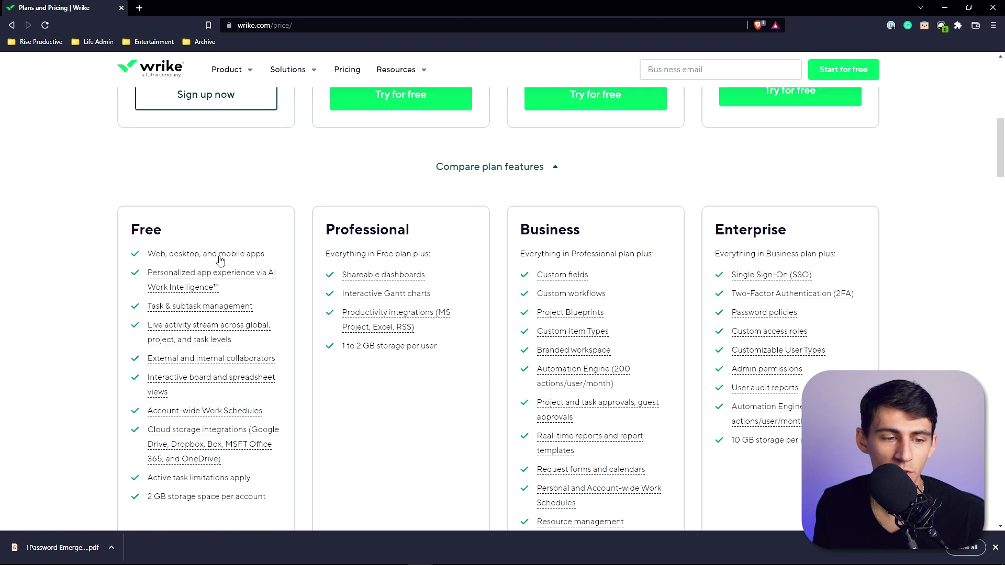
scroll(190, 290, "down", 2)
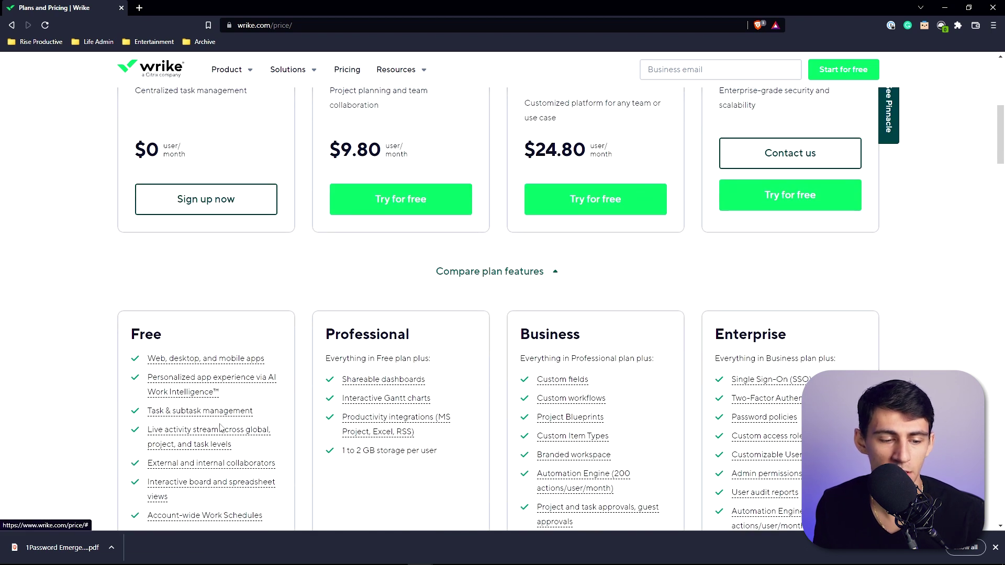
scroll(259, 413, "down", 1)
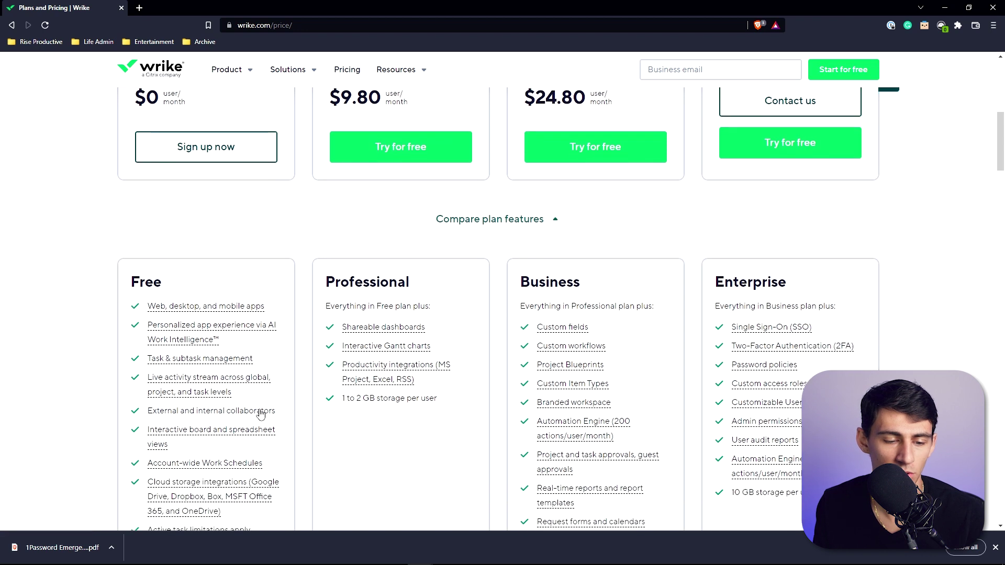
scroll(261, 408, "down", 1)
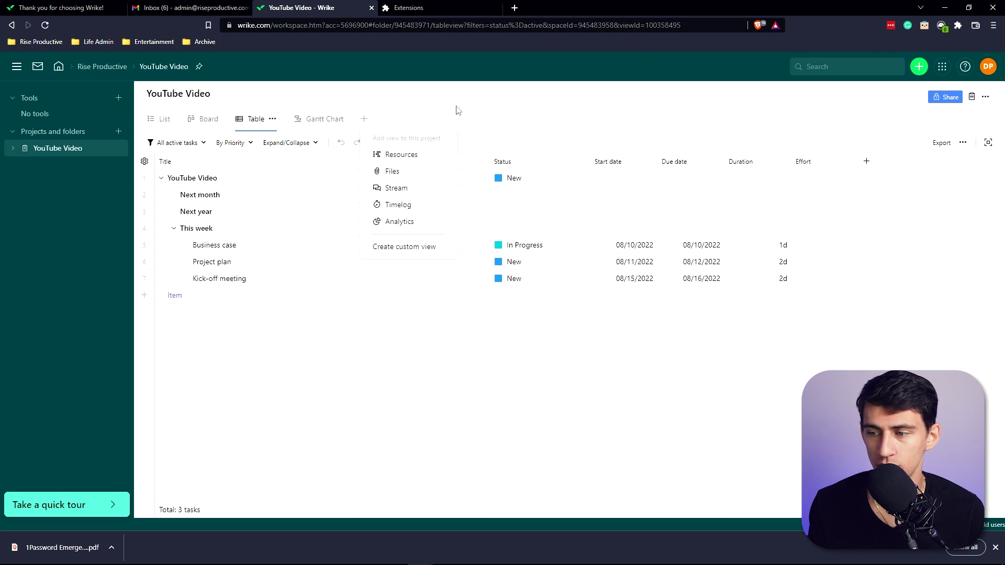
Step: Cycle YouTube Video through Board, Table and Gantt Chart views, checking the addable views list
left_click(155, 119)
left_click(209, 120)
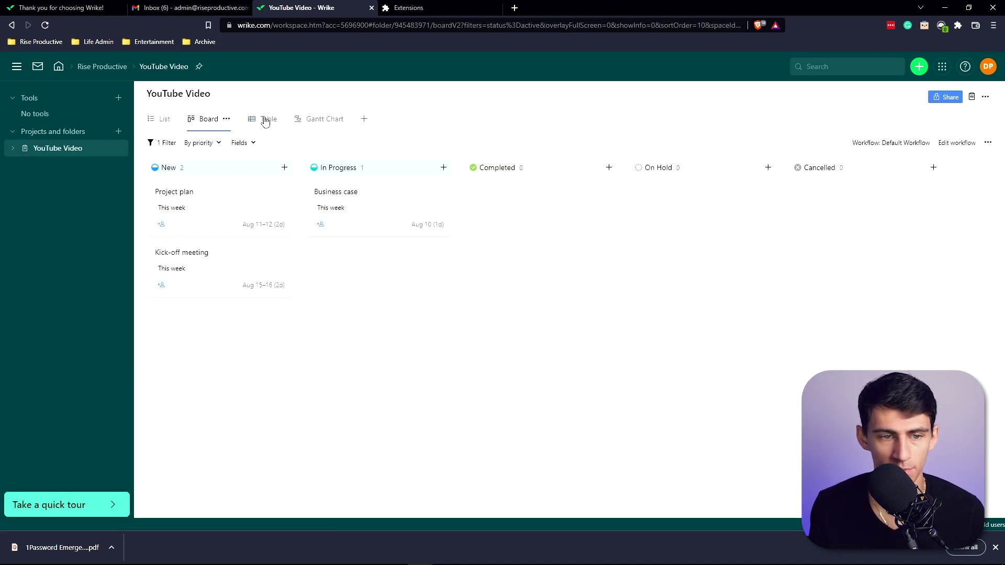
left_click(265, 121)
left_click(329, 122)
left_click(364, 120)
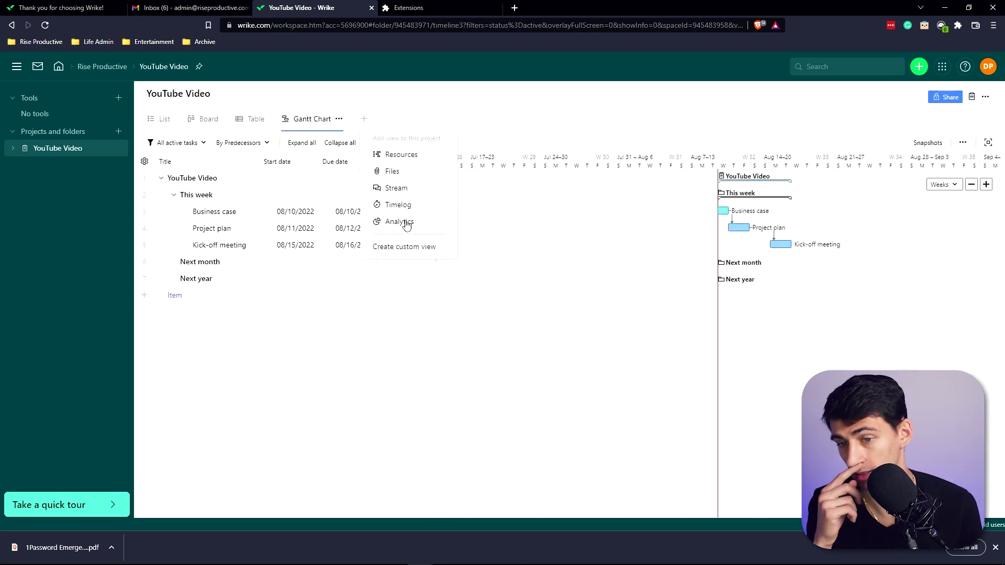
left_click(611, 108)
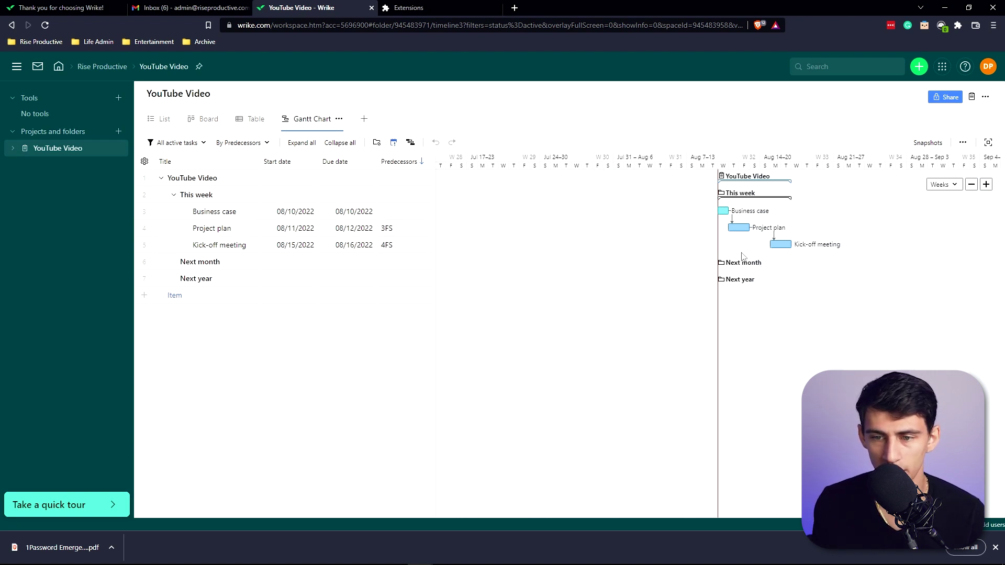
Step: Move Business case one day earlier to 08/09, highlight the critical path, and hide empty folders
left_click_drag(723, 211, 713, 211)
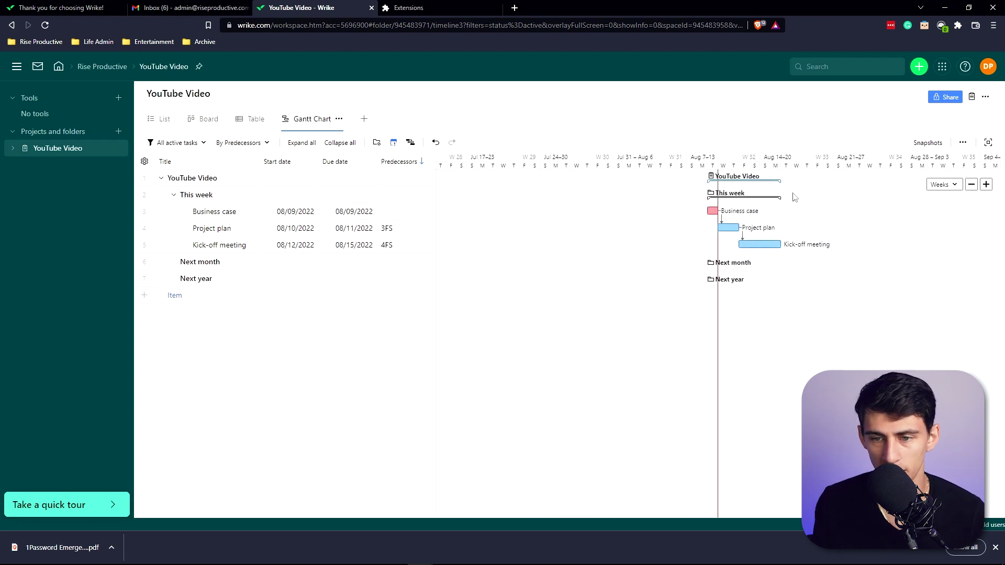
left_click(411, 145)
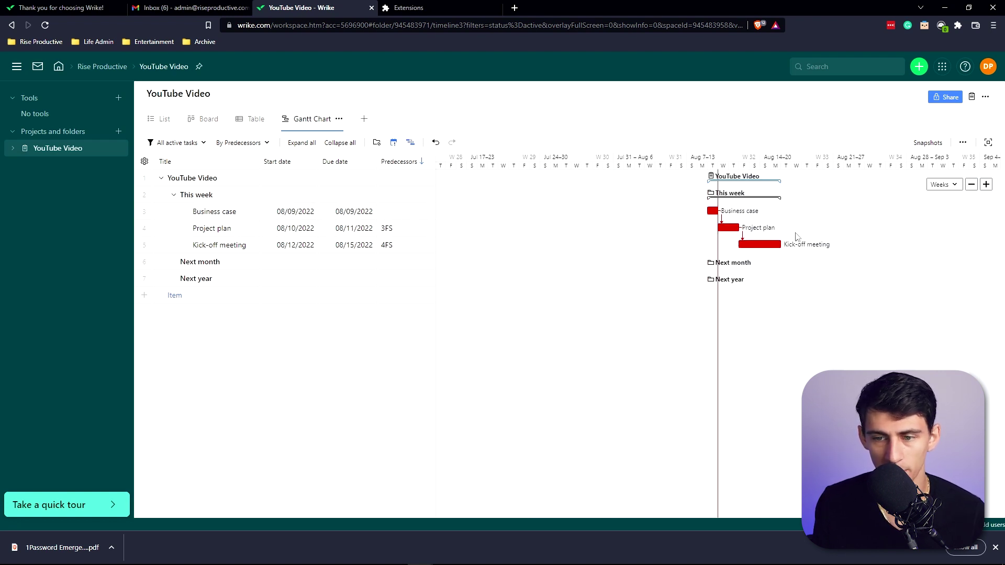
left_click(378, 144)
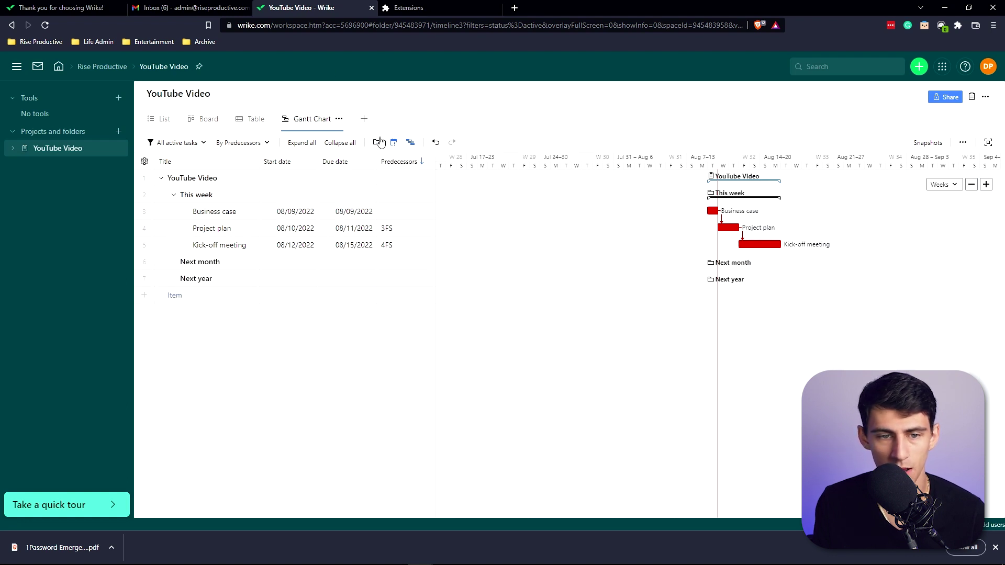
Step: Collapse and re-expand all task groups, the YouTube Video tree and the This week tasks
left_click(339, 142)
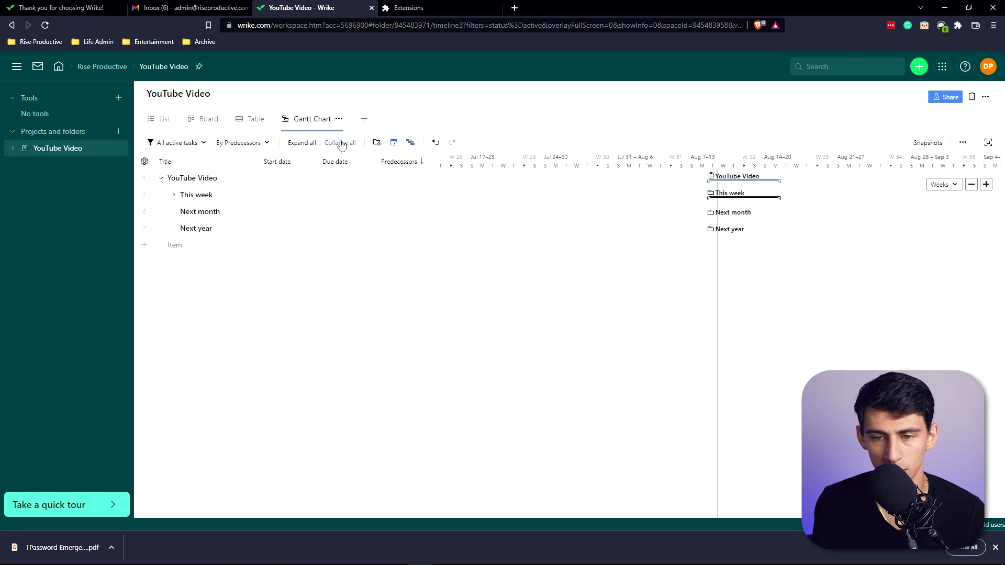
left_click(299, 144)
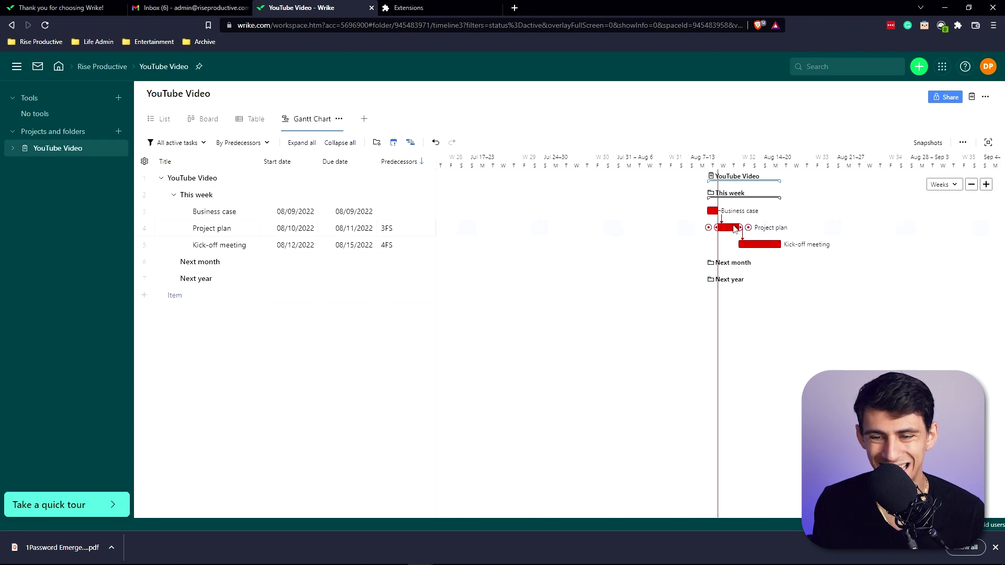
left_click(161, 179)
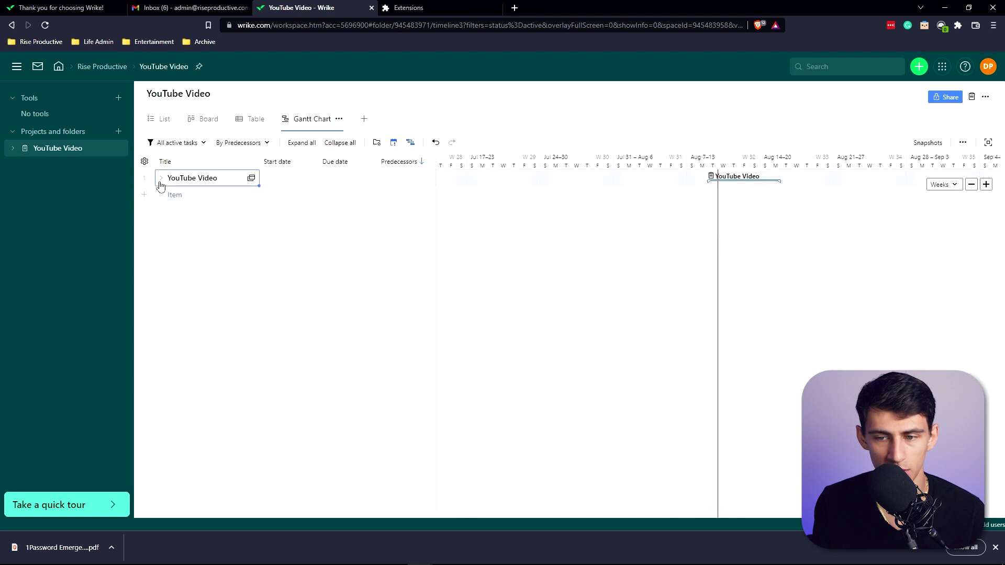
left_click(162, 179)
left_click(174, 195)
left_click(174, 195)
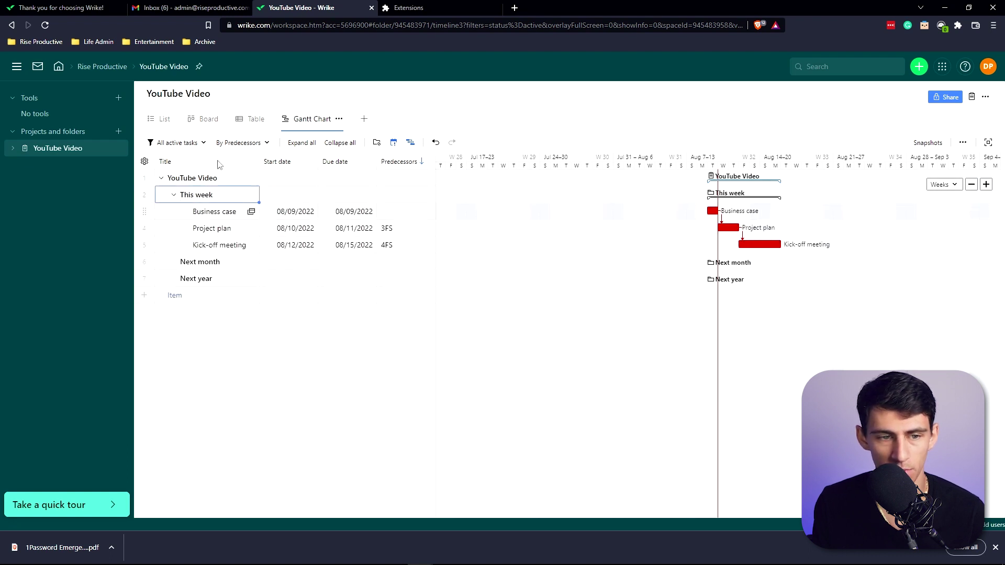
Step: Back in Table view, add a new item named 'Example task' to the project
left_click(256, 119)
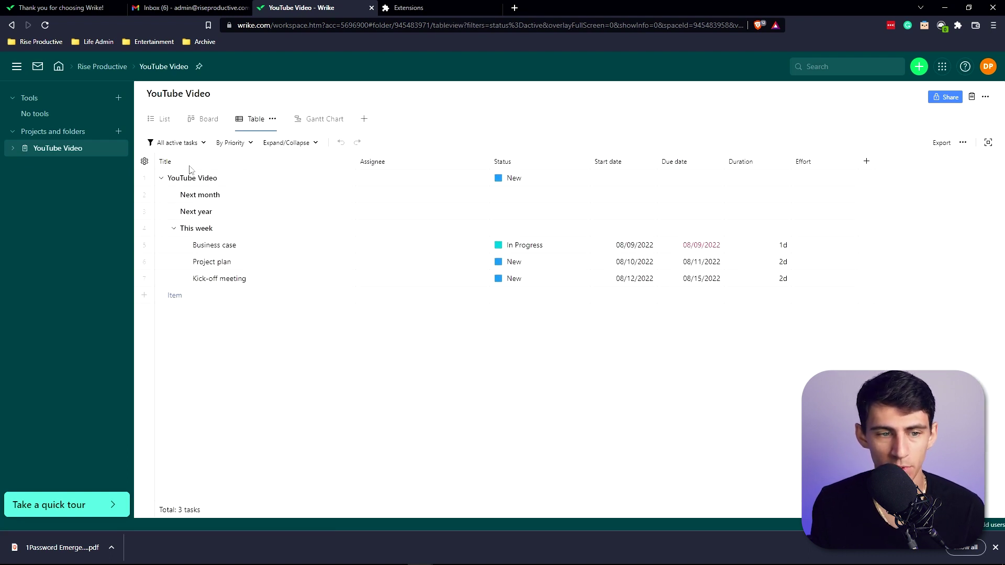
left_click(161, 179)
left_click(161, 179)
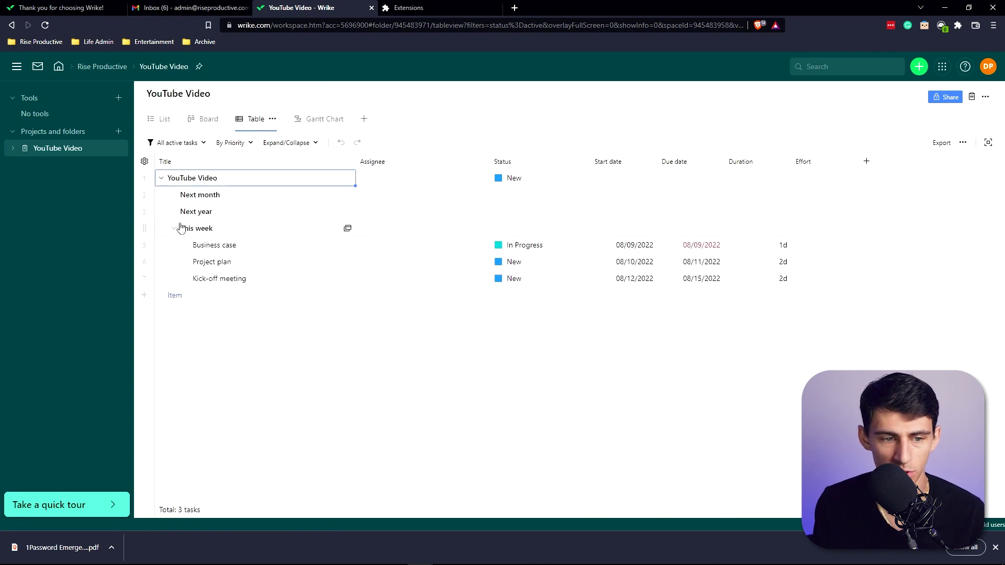
left_click(349, 195)
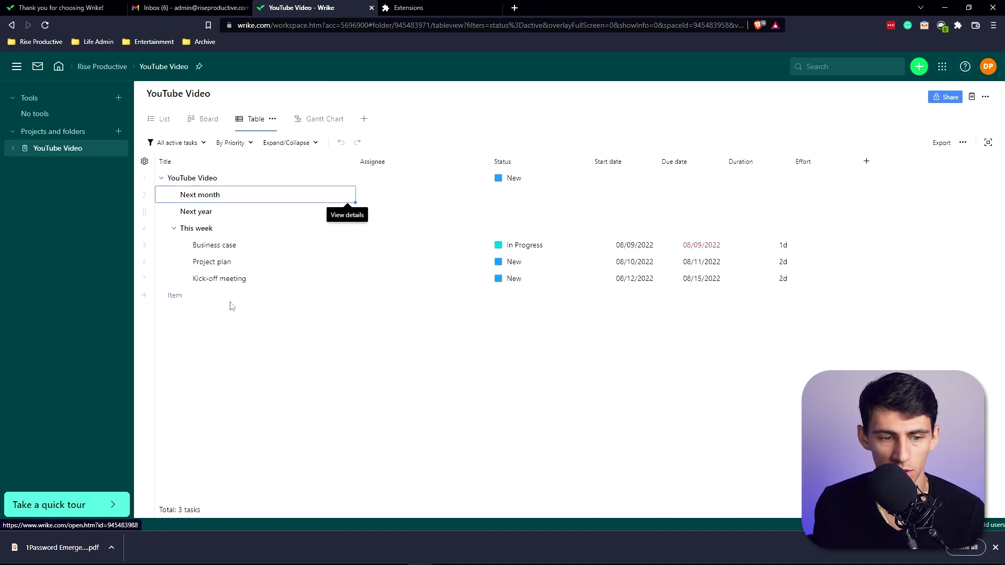
left_click(175, 296)
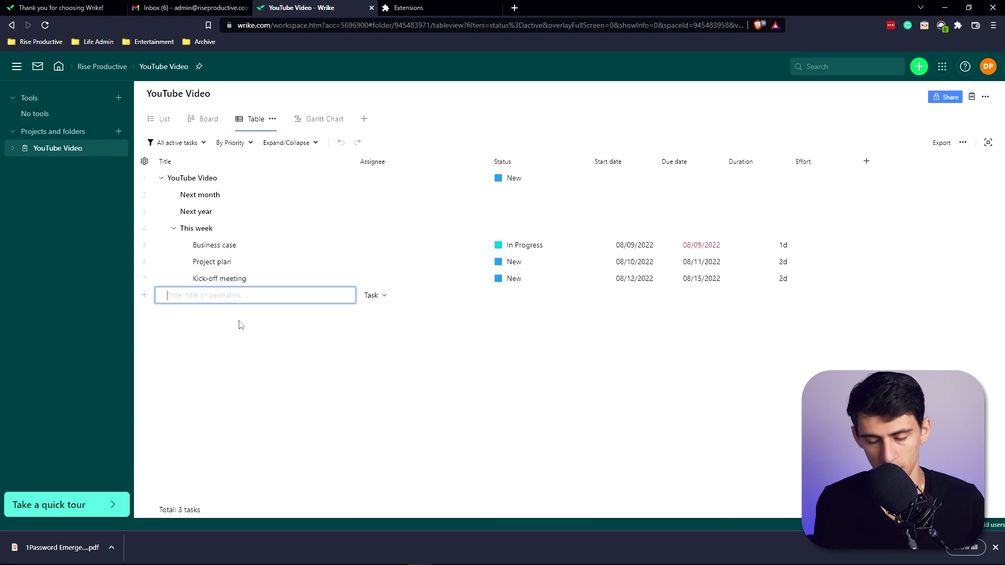
type("Example task")
key("Return")
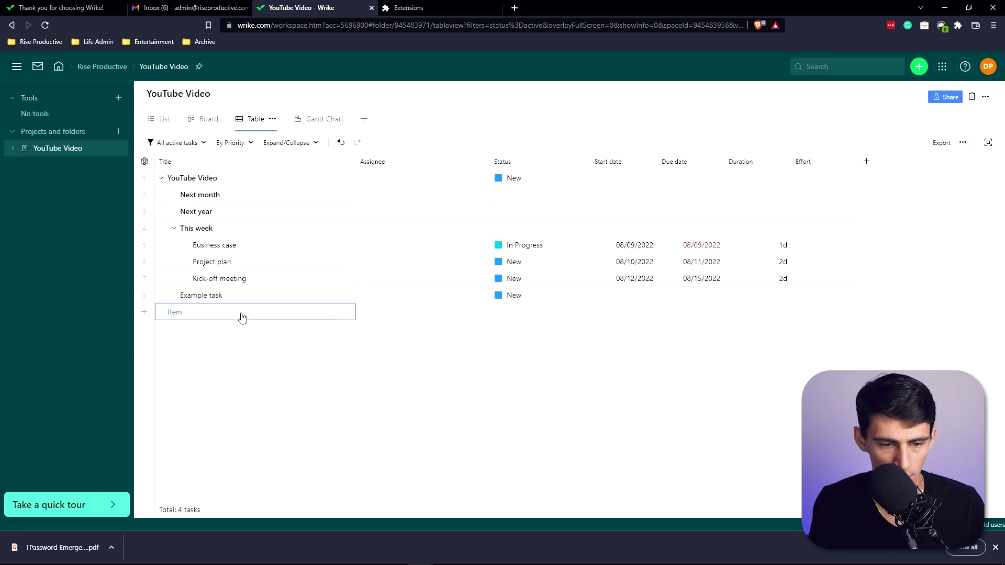
Step: Add a 'sub task' item, nest it under Example task, and open Example task's details
left_click(385, 312)
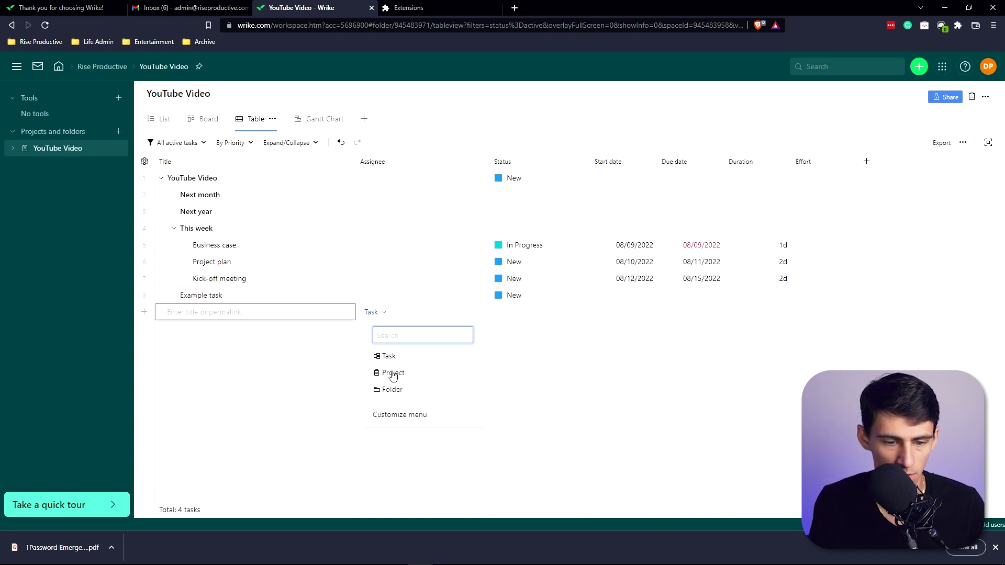
left_click(208, 334)
left_click(340, 315)
type("sub tas")
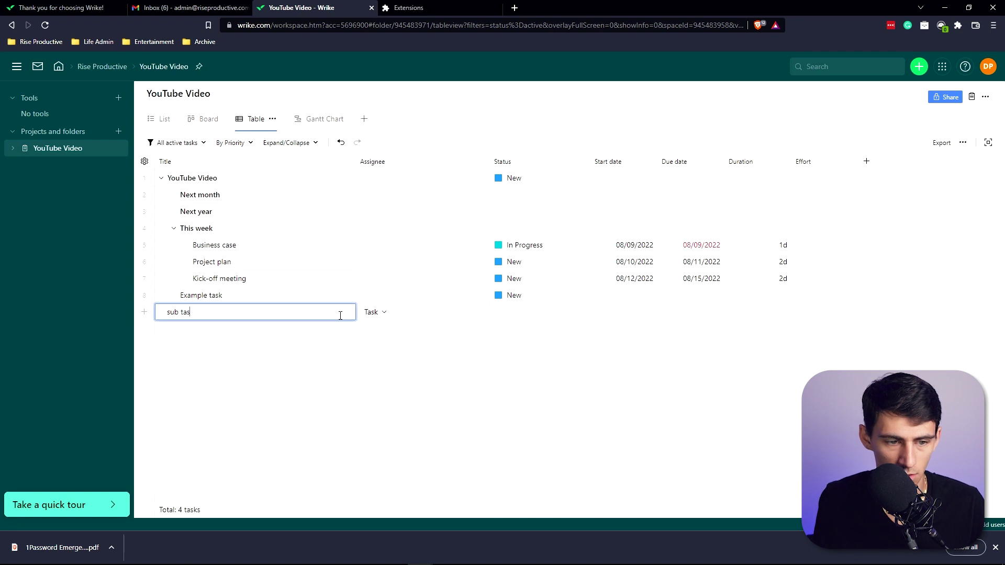
type("k")
key("Return")
left_click_drag(147, 310, 177, 300)
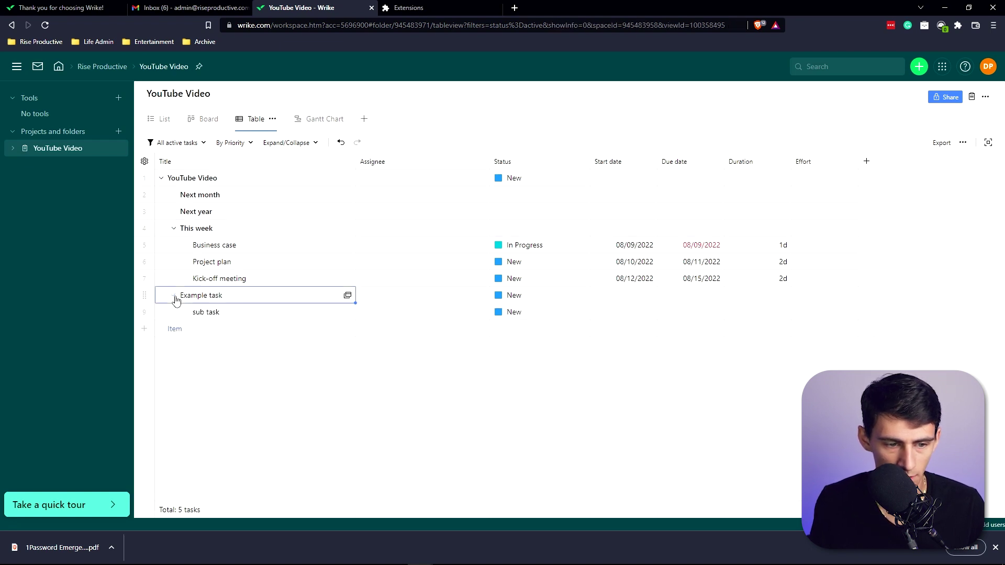
left_click(347, 295)
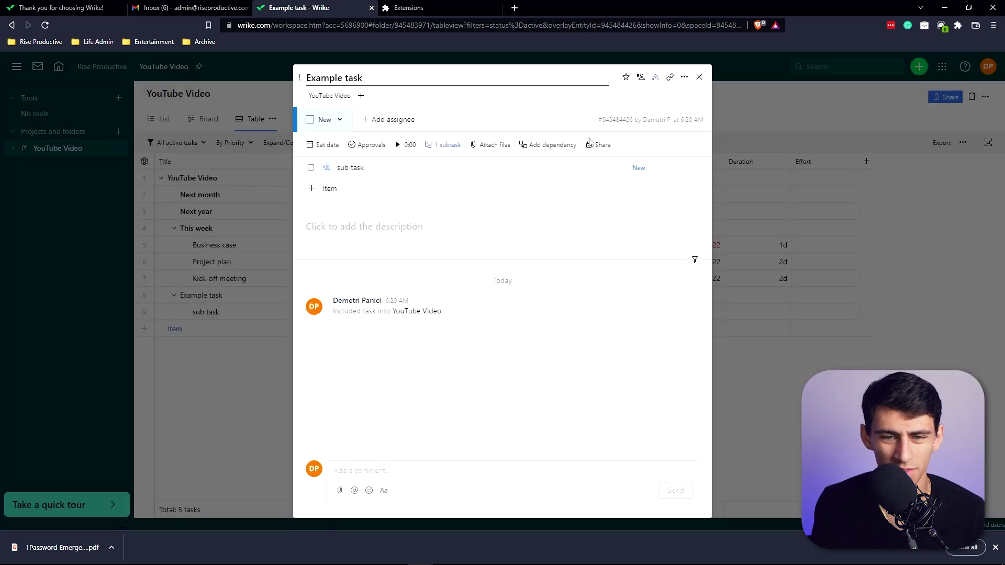
Step: Assign Example task to yourself after briefly checking its Approvals section
left_click(368, 147)
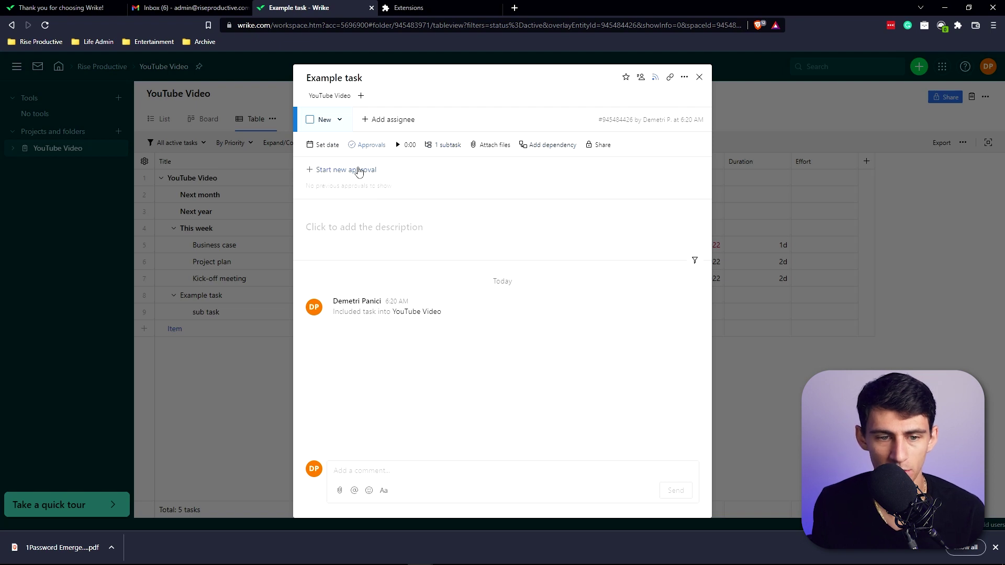
left_click(369, 146)
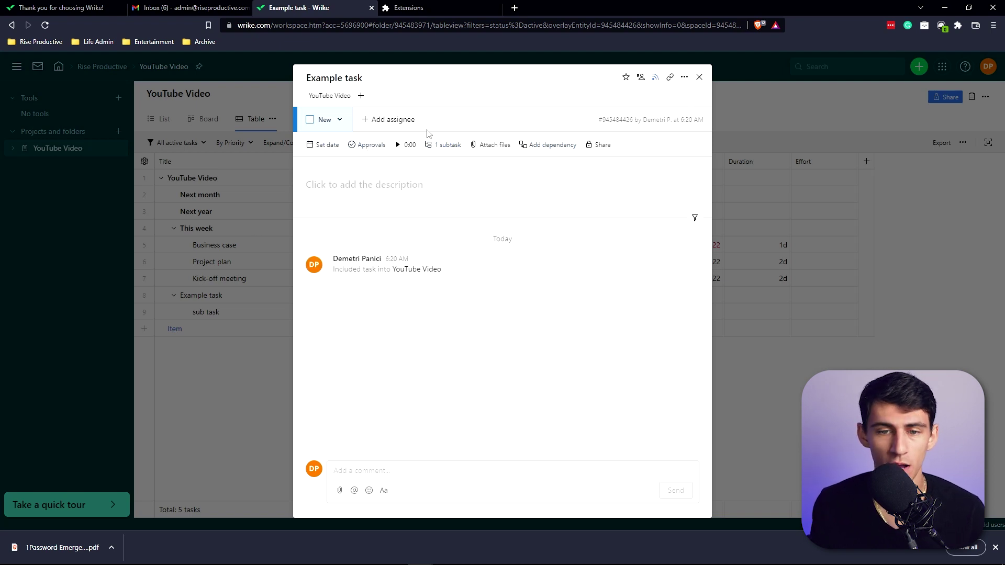
left_click(387, 121)
left_click(379, 174)
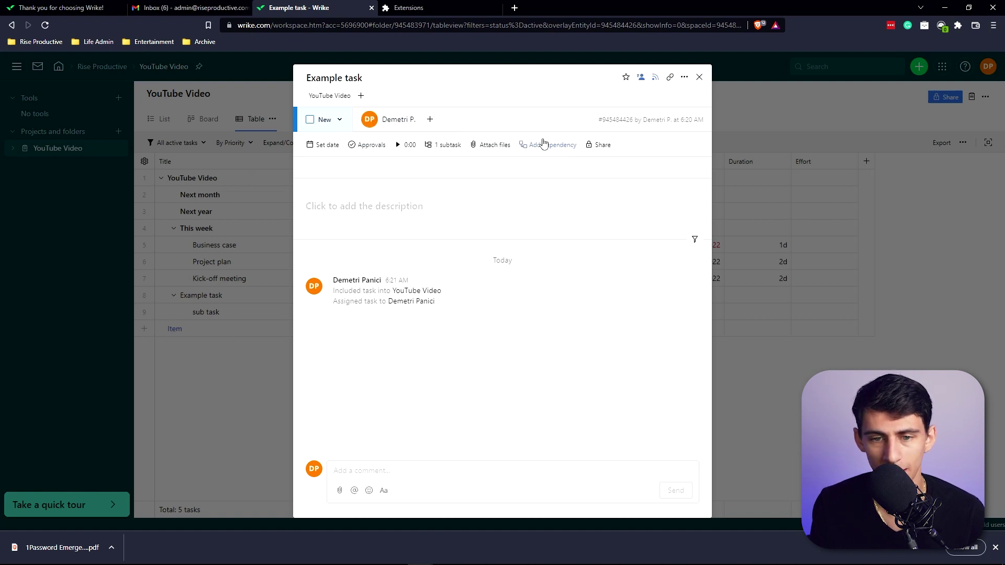
Step: Review the task's dependencies, sharing and status options, then close the task panel
left_click(547, 144)
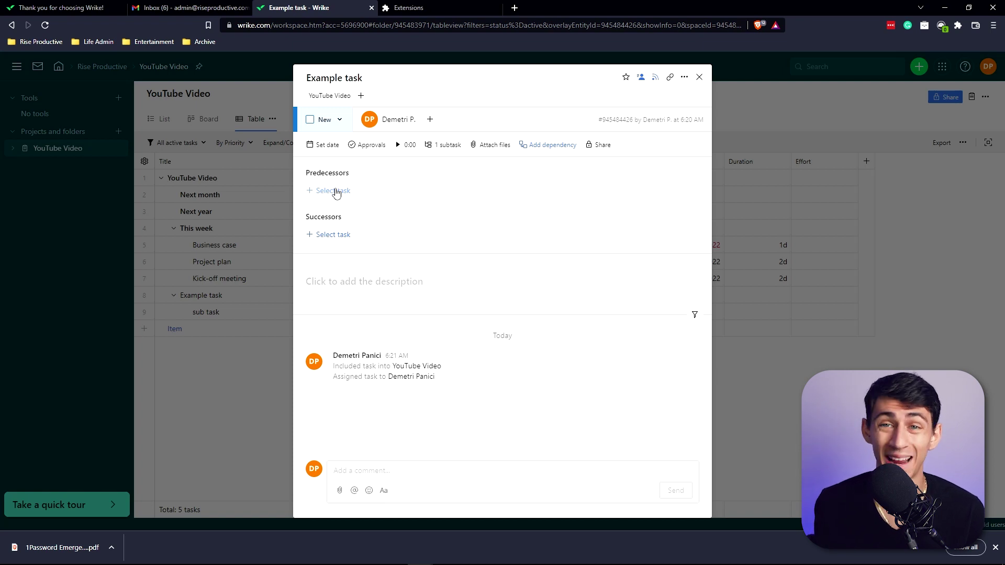
left_click(599, 145)
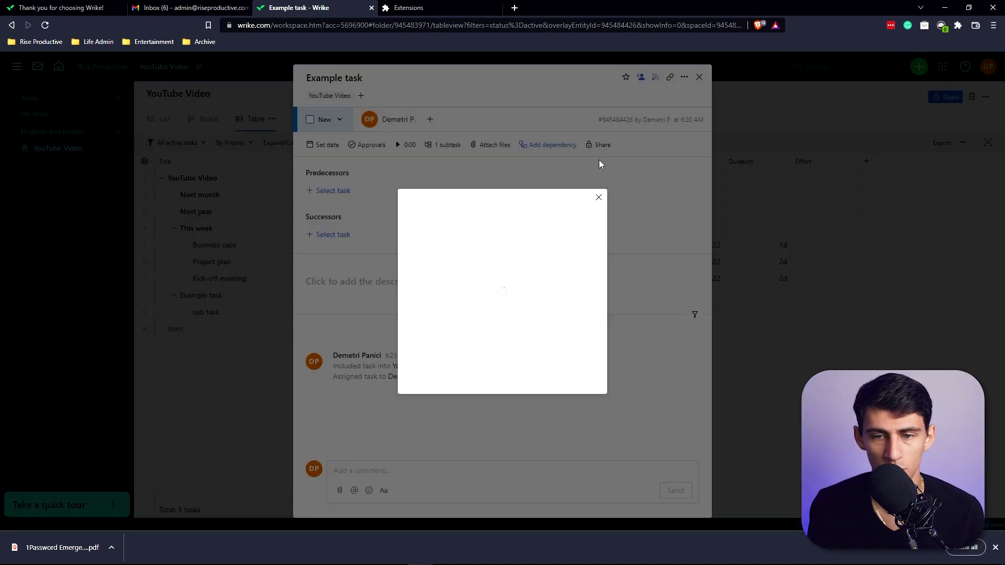
left_click(620, 200)
left_click(338, 120)
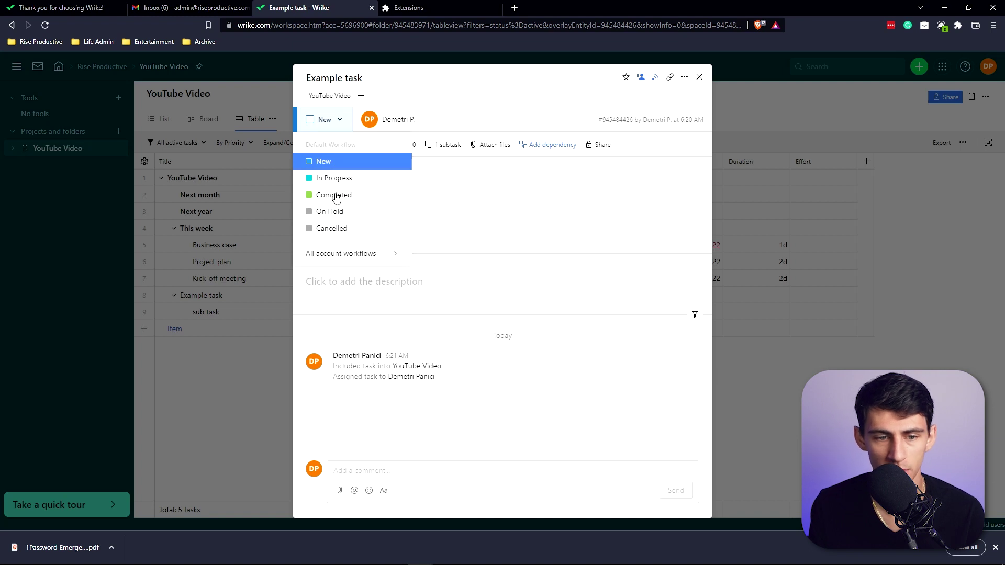
key("Escape")
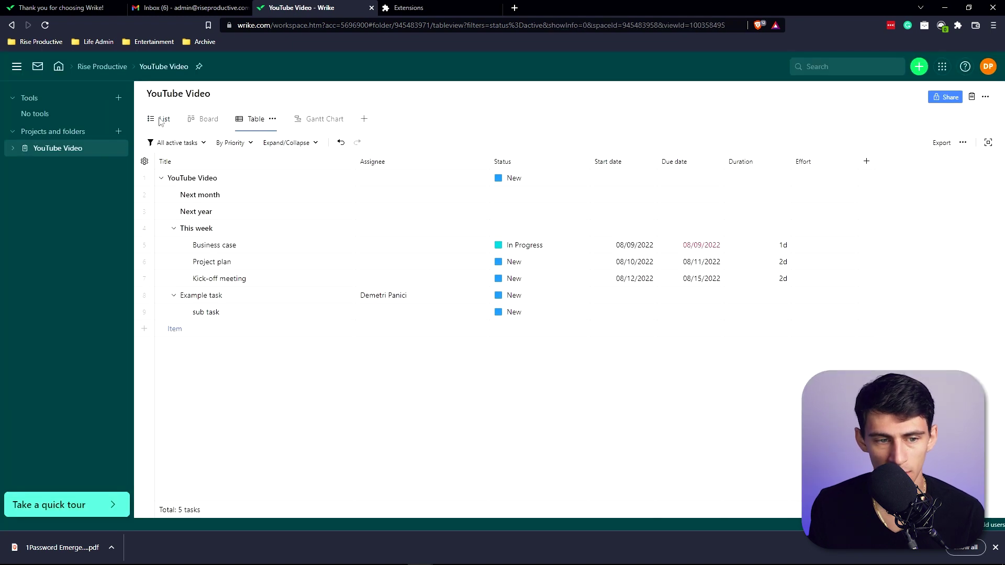
left_click(157, 119)
Step: Browse the Next month, Next year and This week folders of YouTube Video
left_click(167, 190)
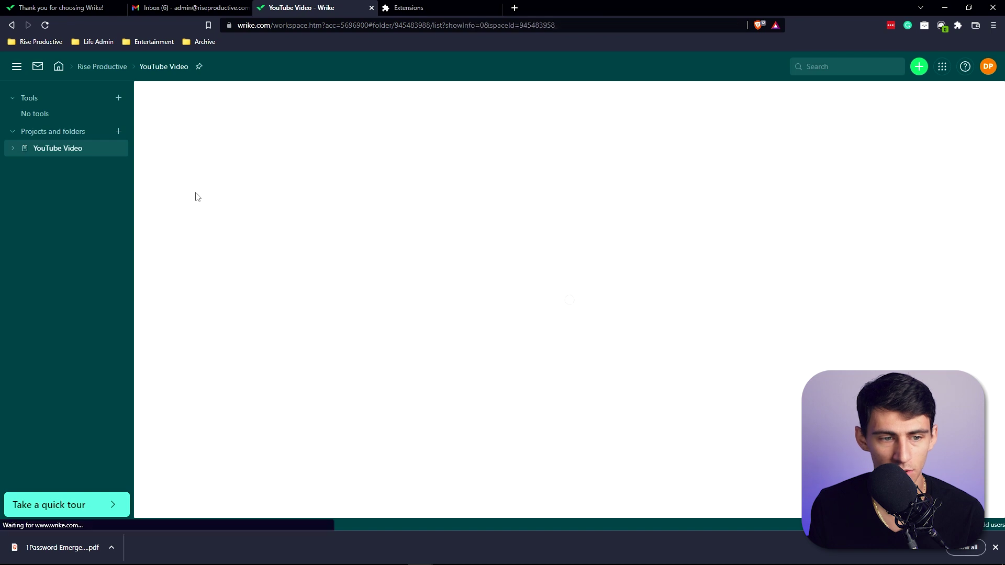
key("alt+Left")
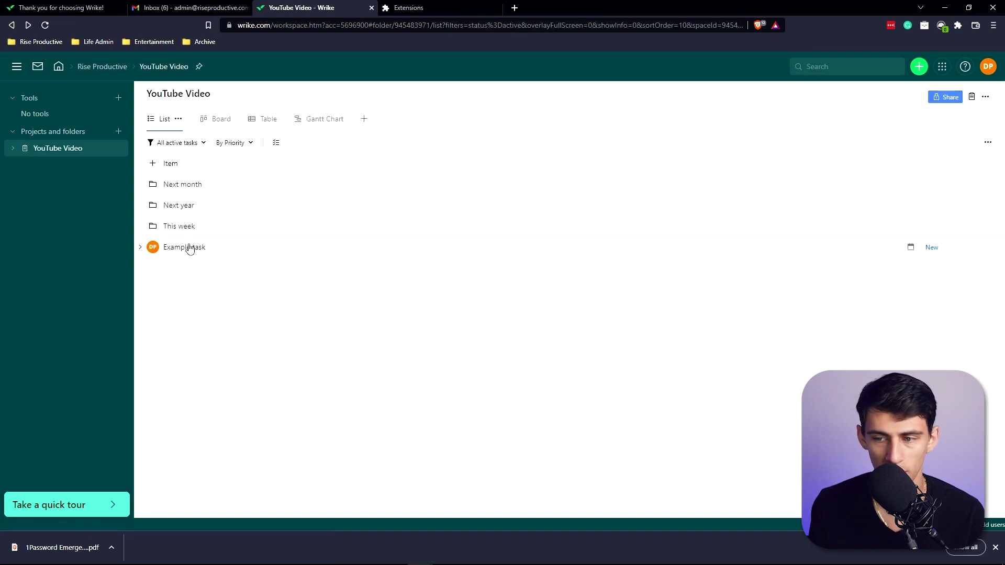
left_click(204, 185)
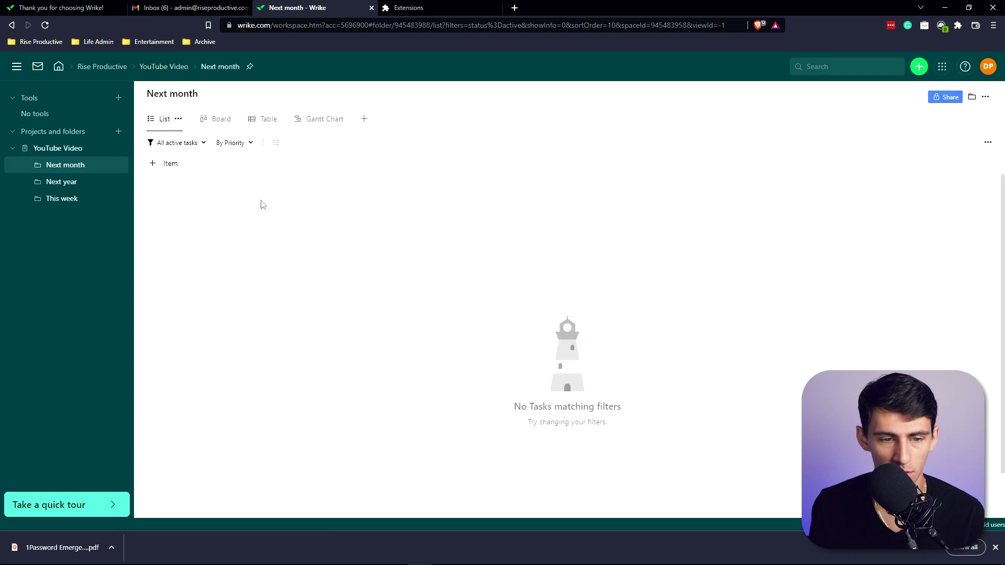
left_click(52, 184)
left_click(56, 199)
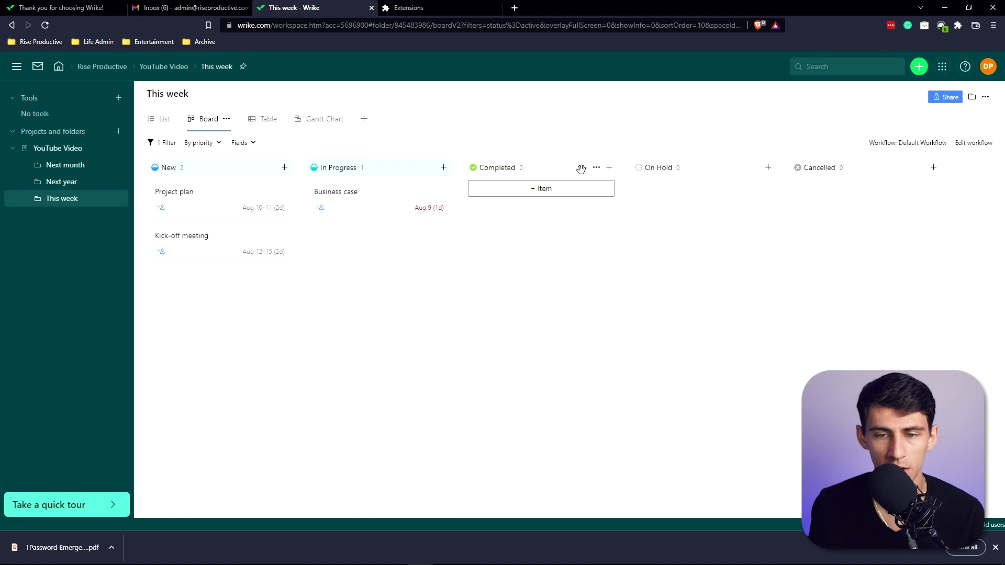
Step: Mark Business case as Completed by moving it into the Completed column
left_click(386, 205)
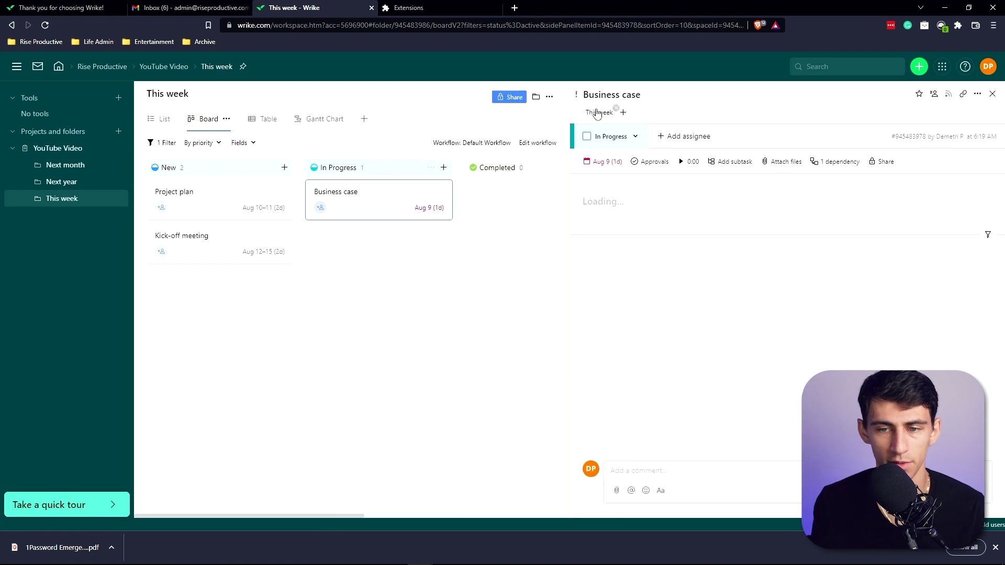
left_click(612, 139)
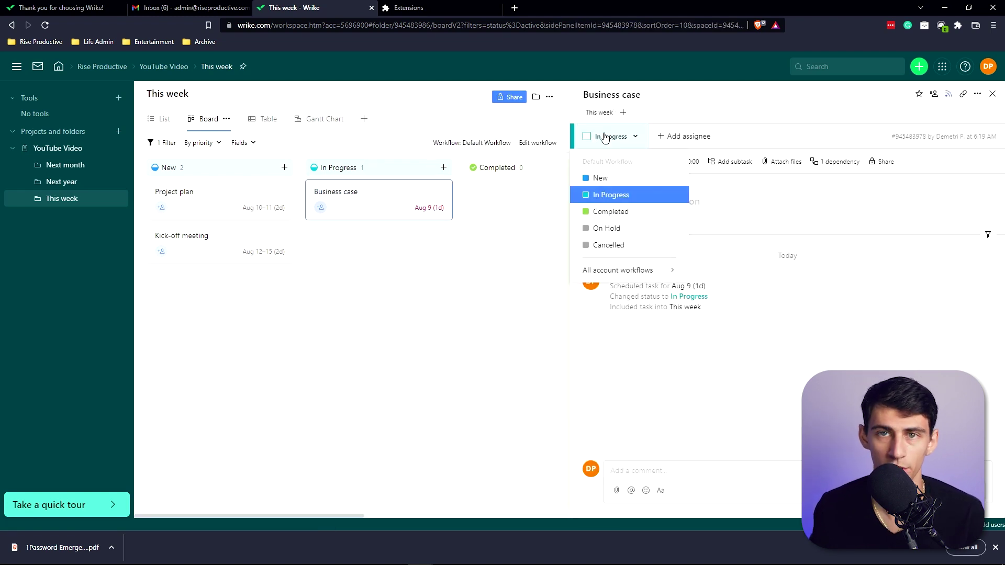
left_click(361, 350)
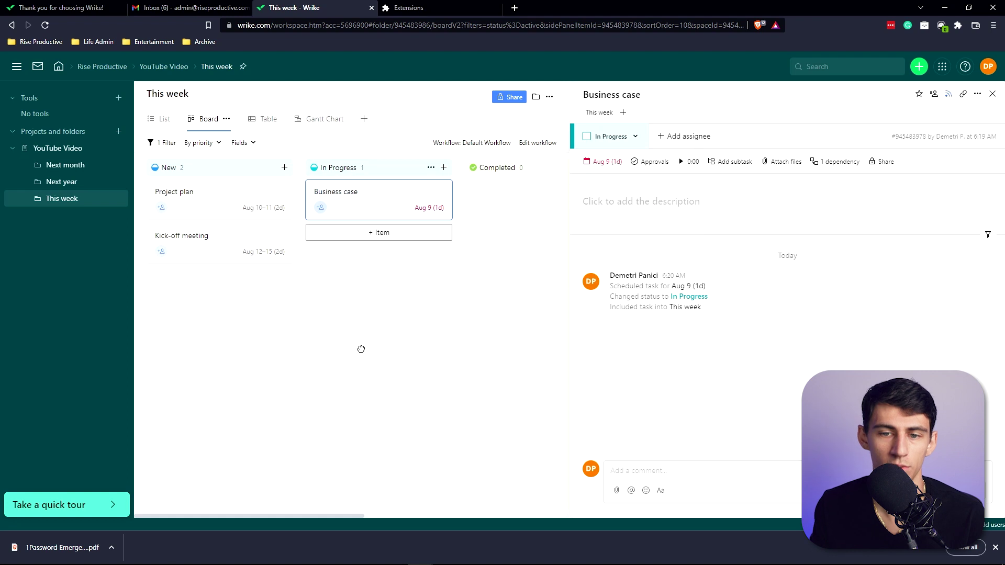
left_click(994, 97)
left_click_drag(366, 199, 509, 193)
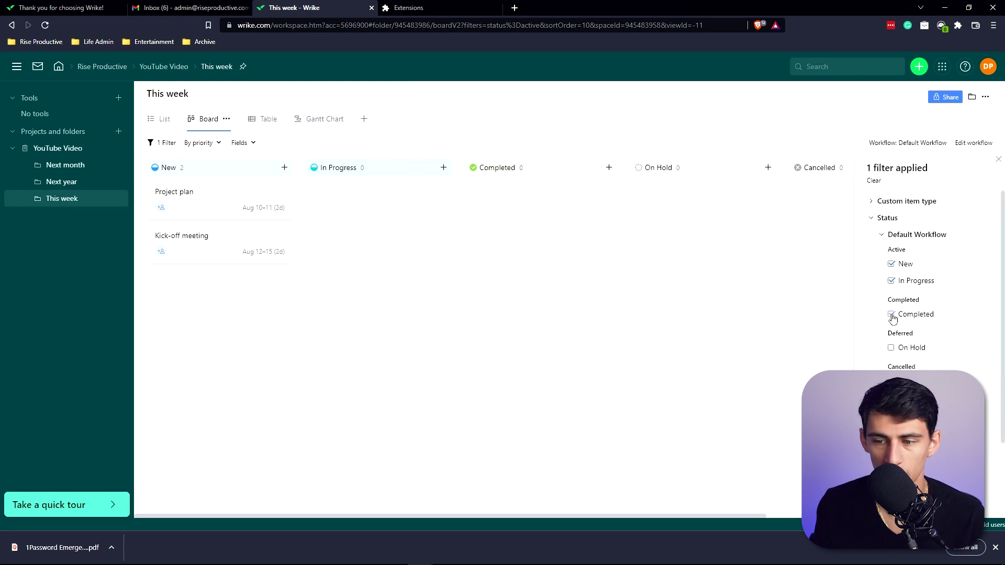
Step: Include Completed and On Hold tasks in the filter and look over the other filter options
left_click(892, 314)
left_click(891, 348)
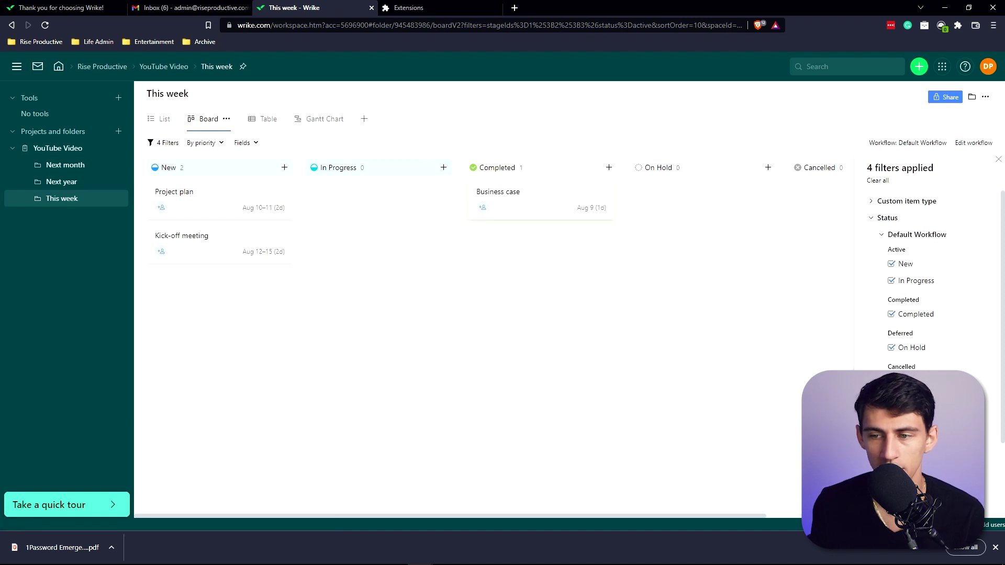
scroll(871, 365, "down", 1)
scroll(882, 369, "down", 1)
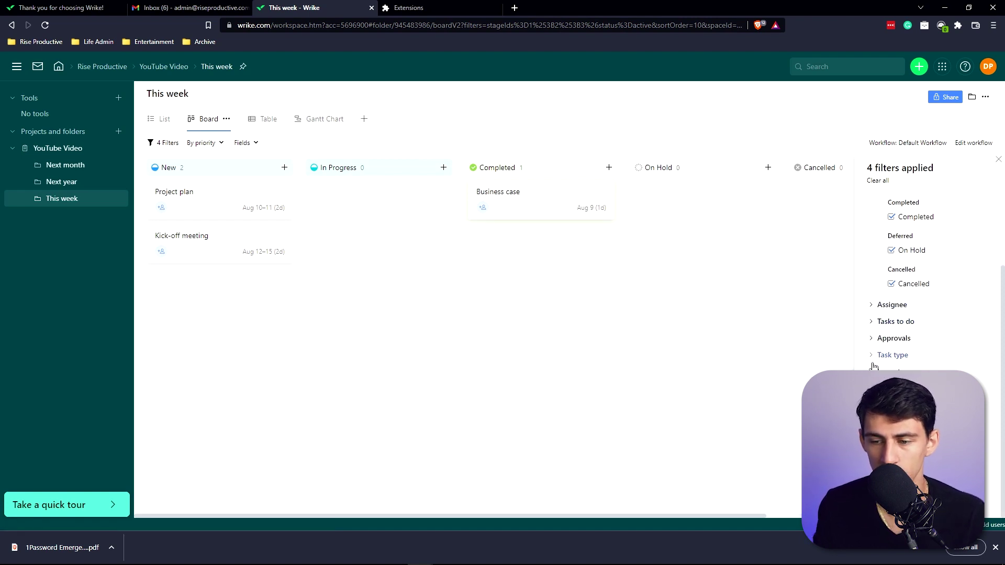
left_click(882, 339)
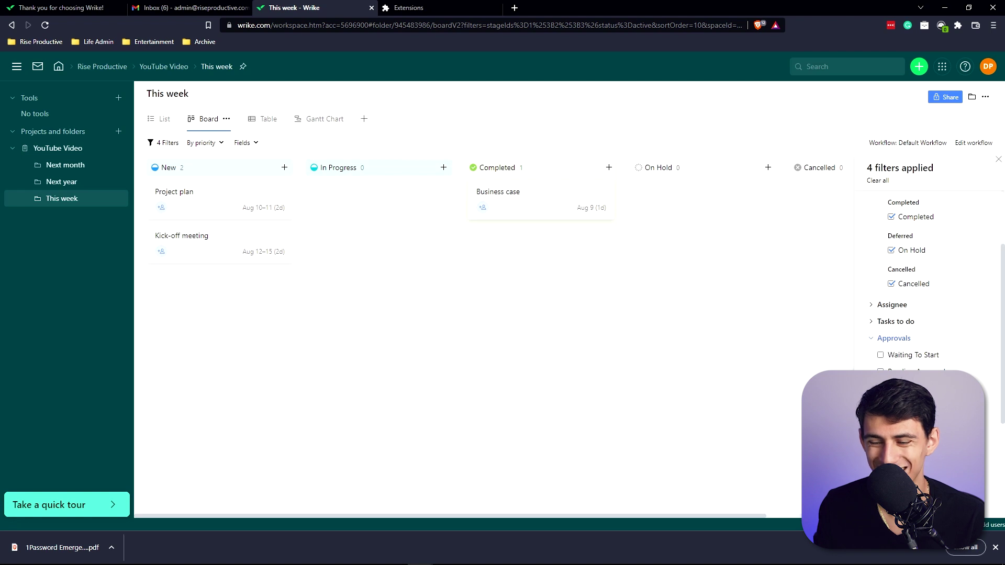
left_click(881, 339)
left_click(875, 321)
left_click(872, 304)
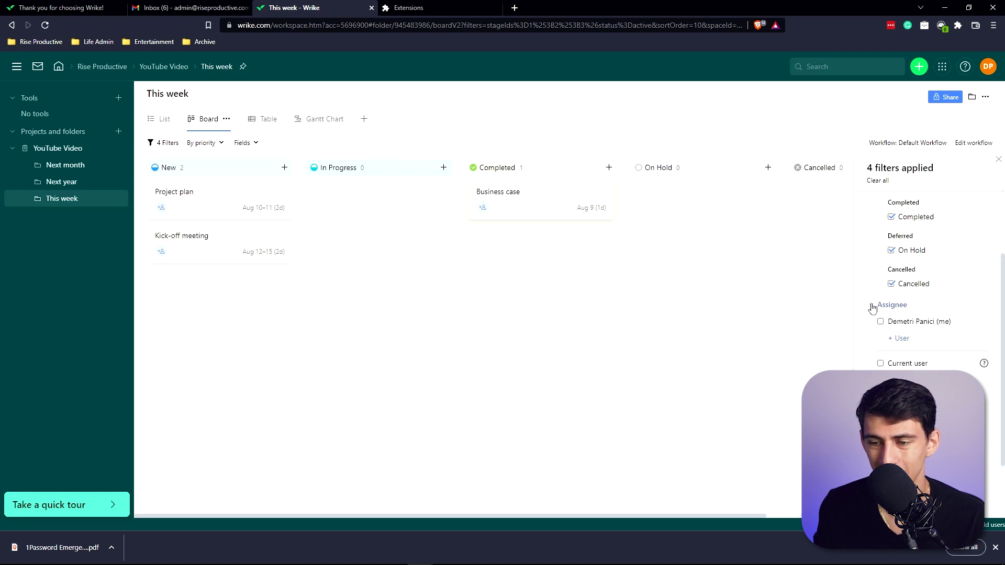
left_click(872, 304)
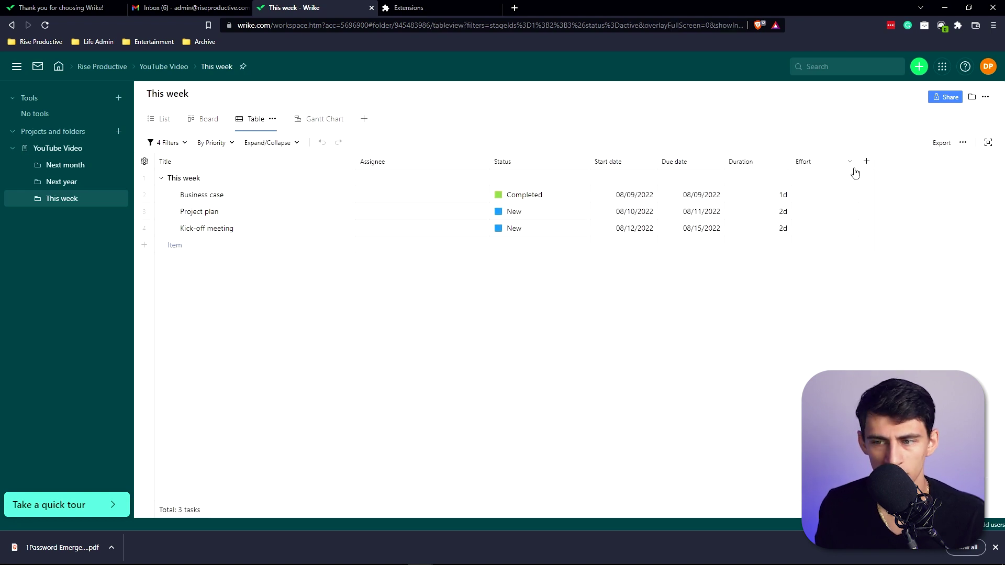
Step: Show This week as a table and add a Created date column
left_click(867, 162)
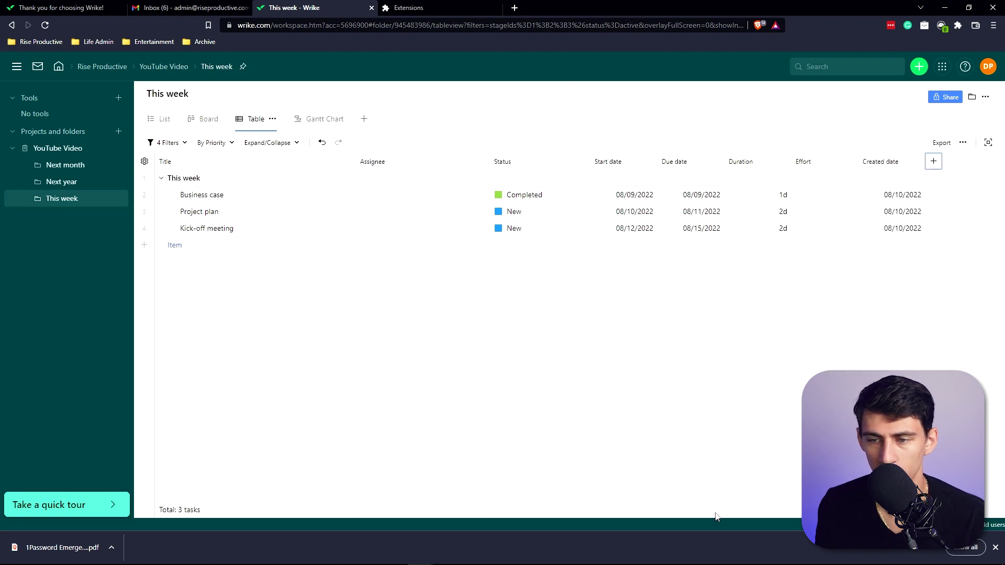
left_click(934, 163)
scroll(883, 367, "down", 1)
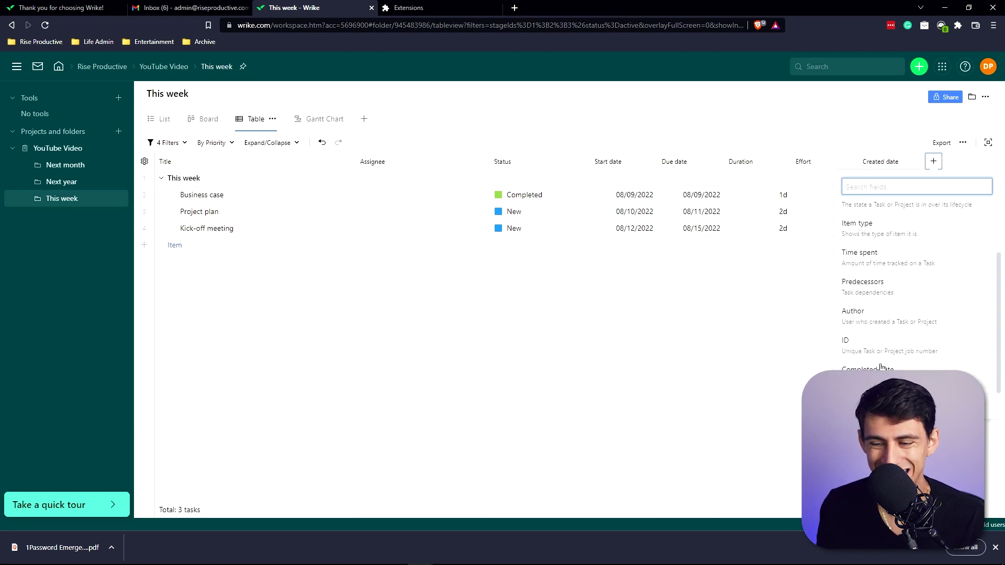
scroll(900, 209, "up", 3)
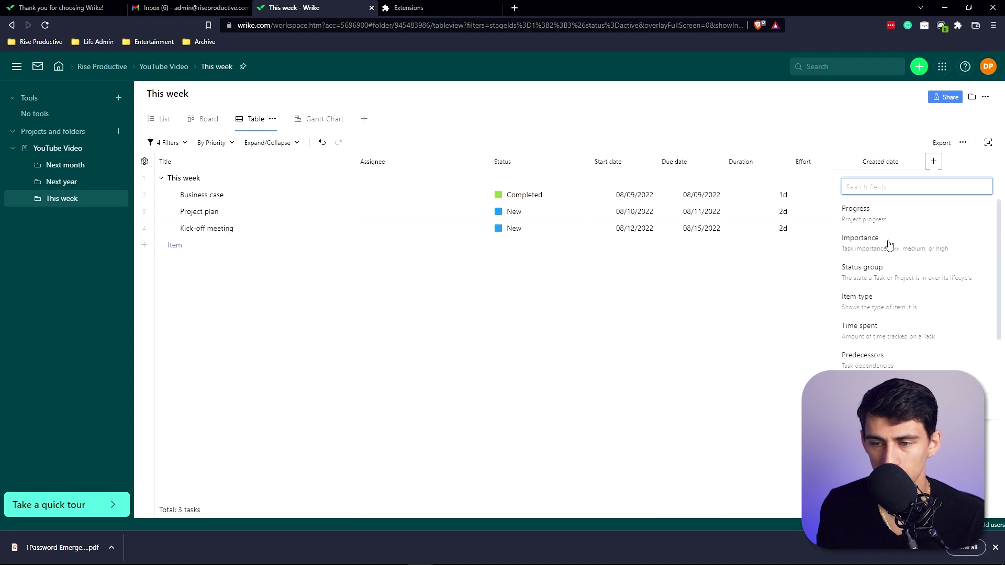
left_click(789, 323)
Step: Inspect Business case's Effort cell without changing it, then view the sorting options
left_click(832, 202)
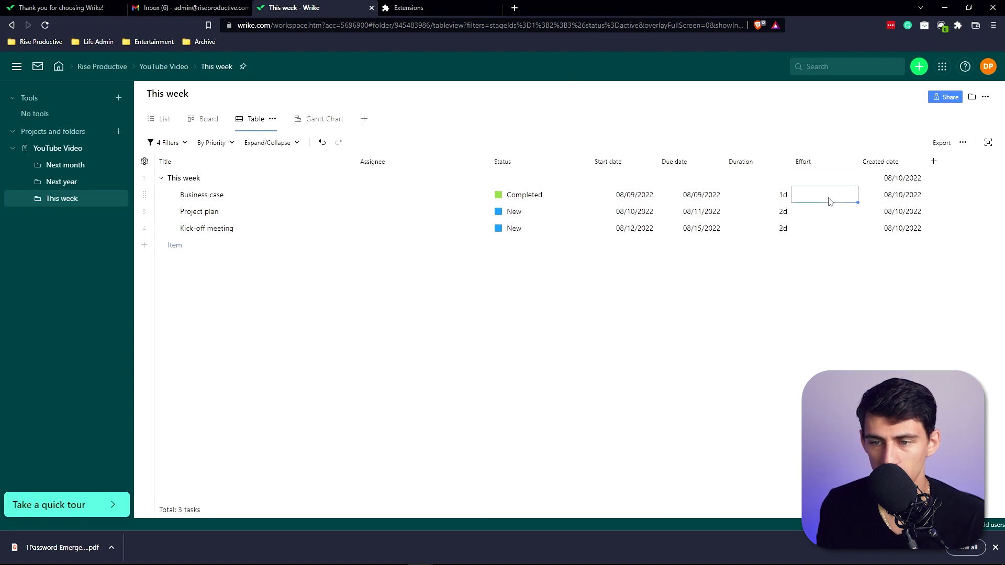
left_click(830, 200)
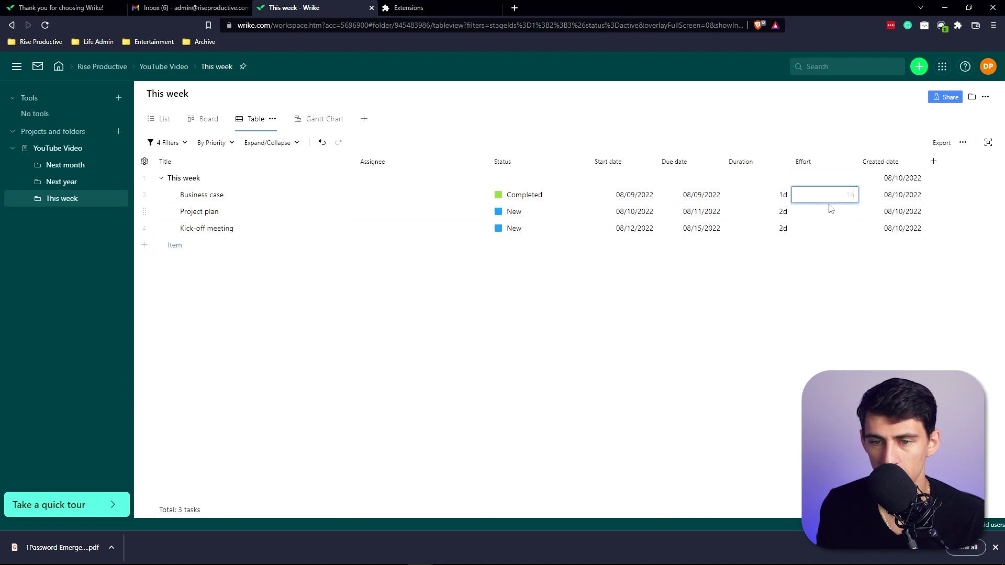
left_click(933, 161)
left_click(815, 331)
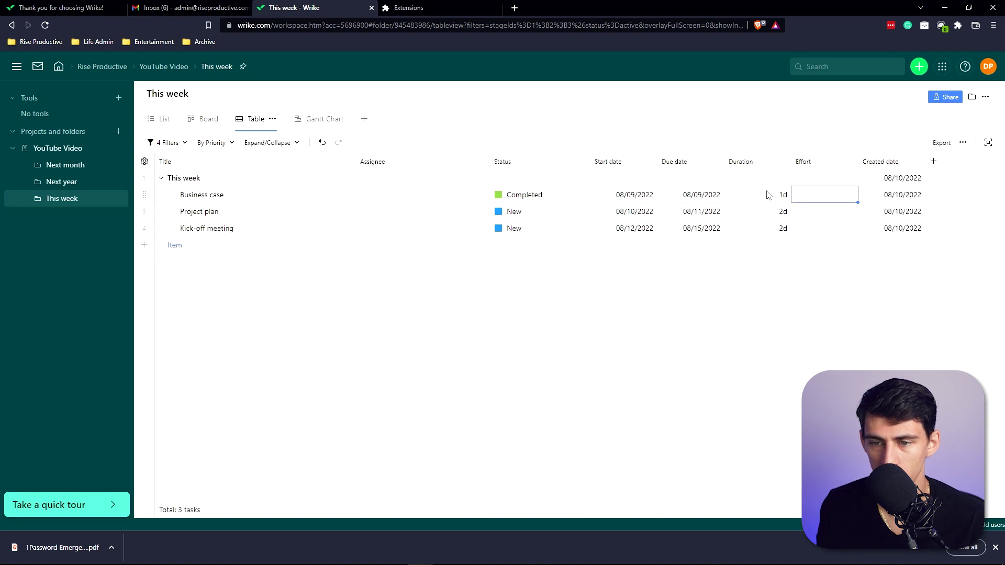
left_click(214, 142)
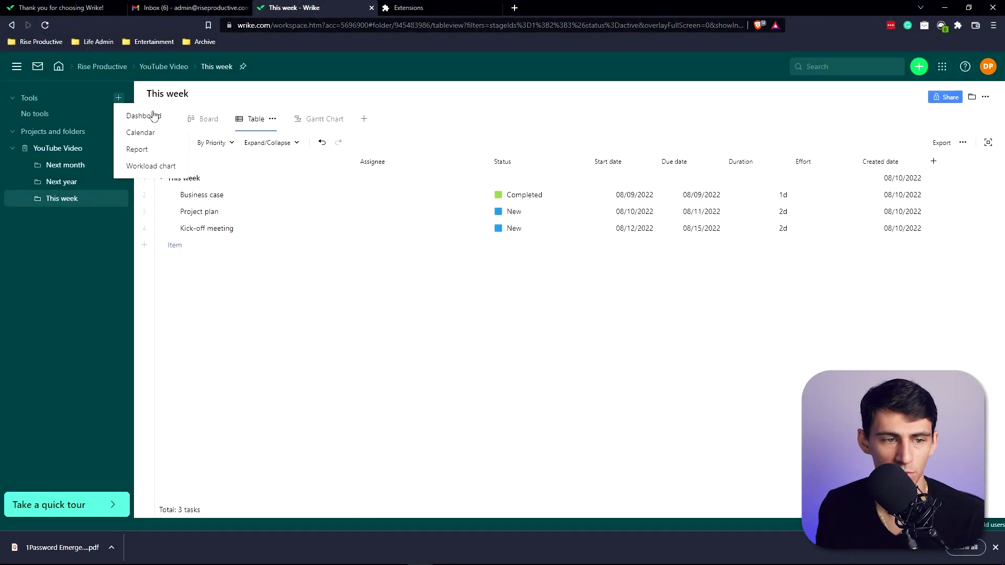
Step: Create the 'Example RP Dashboard' and add a Projects widget to it
left_click(155, 116)
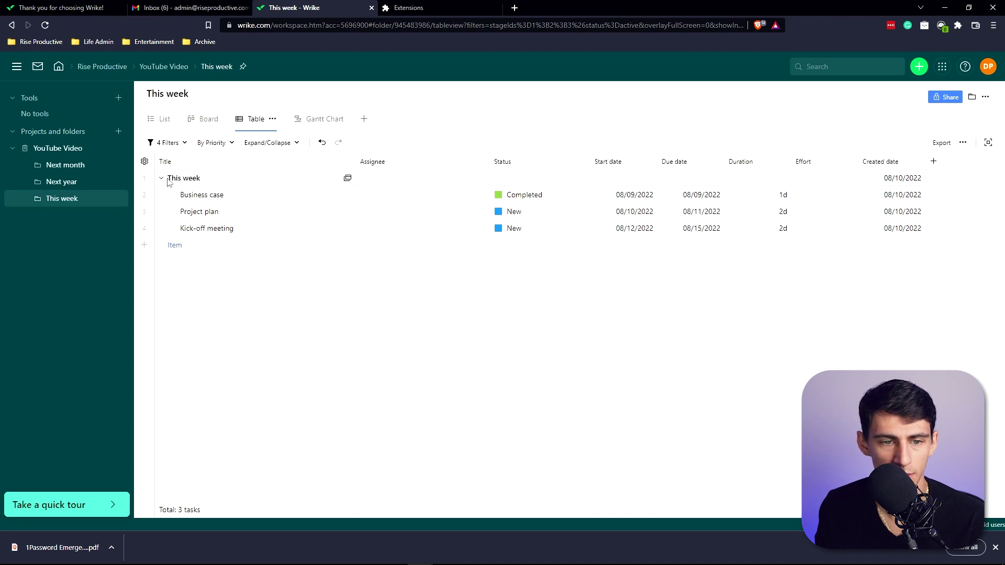
type("Exa")
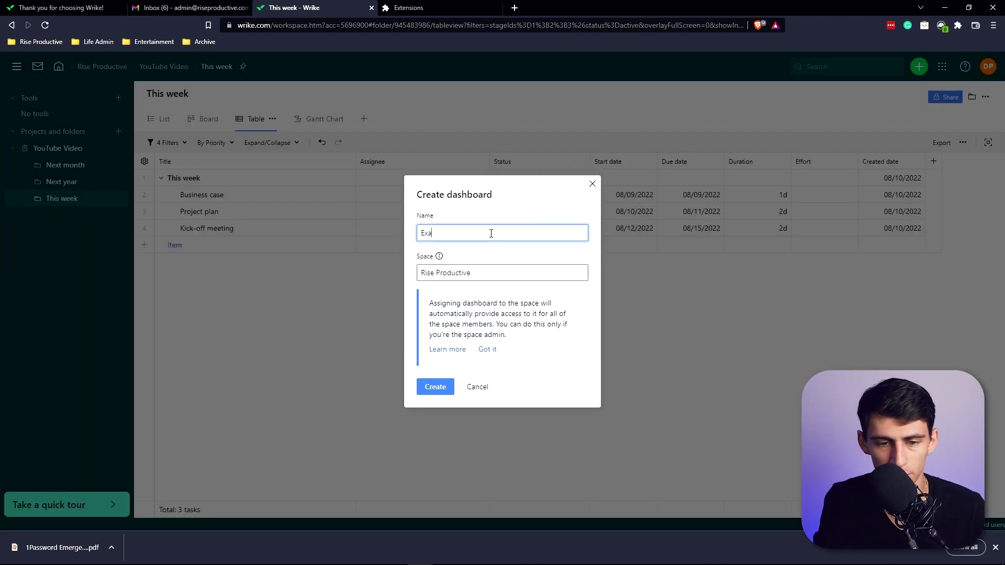
type("mple RP Dashboard")
key("Return")
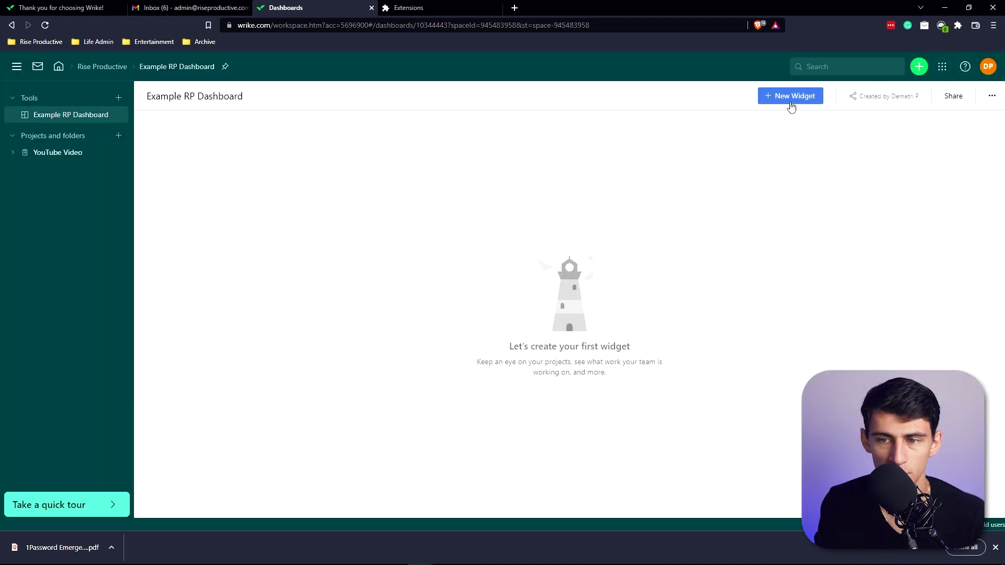
left_click(790, 99)
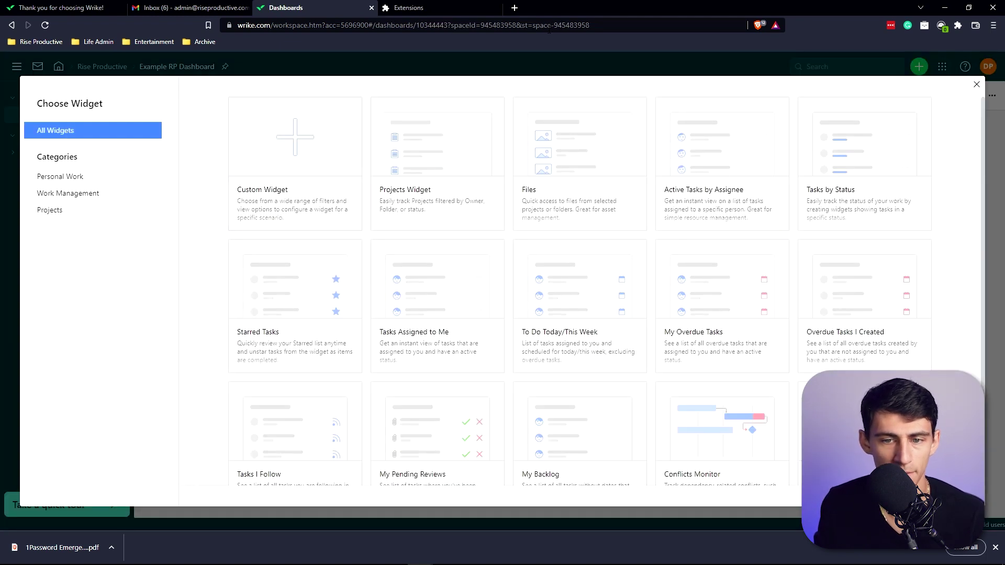
mouse_move(464, 151)
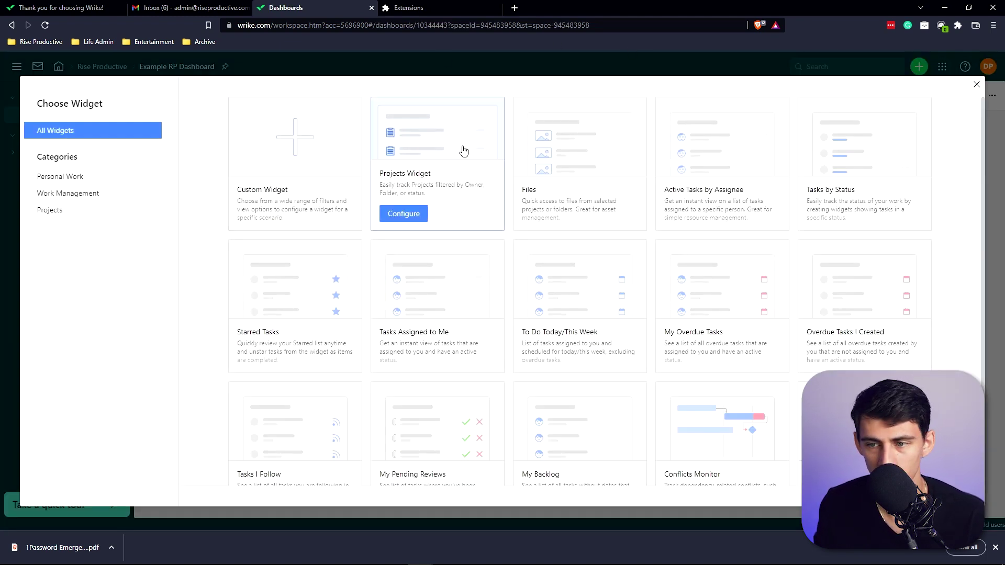
left_click(404, 213)
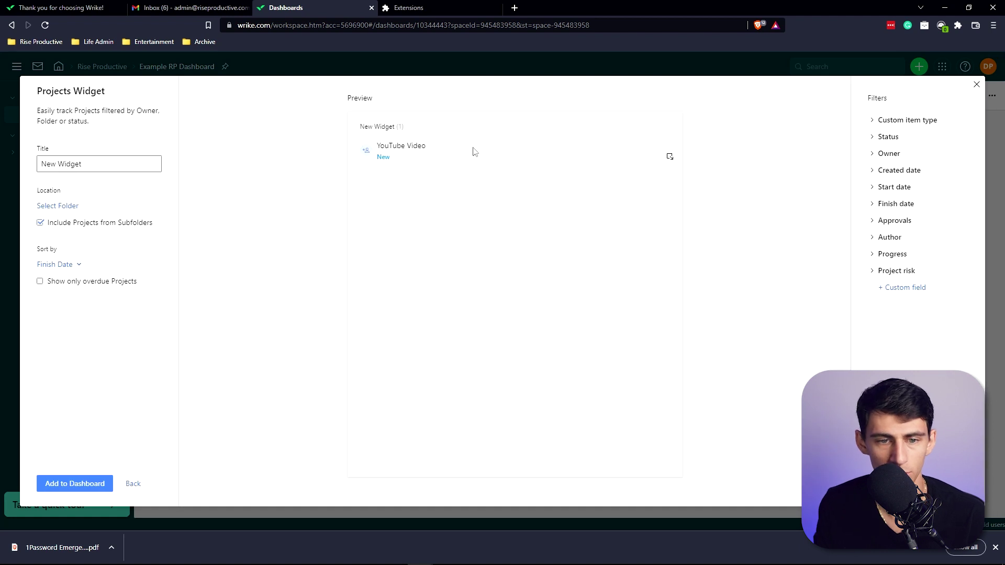
left_click(76, 482)
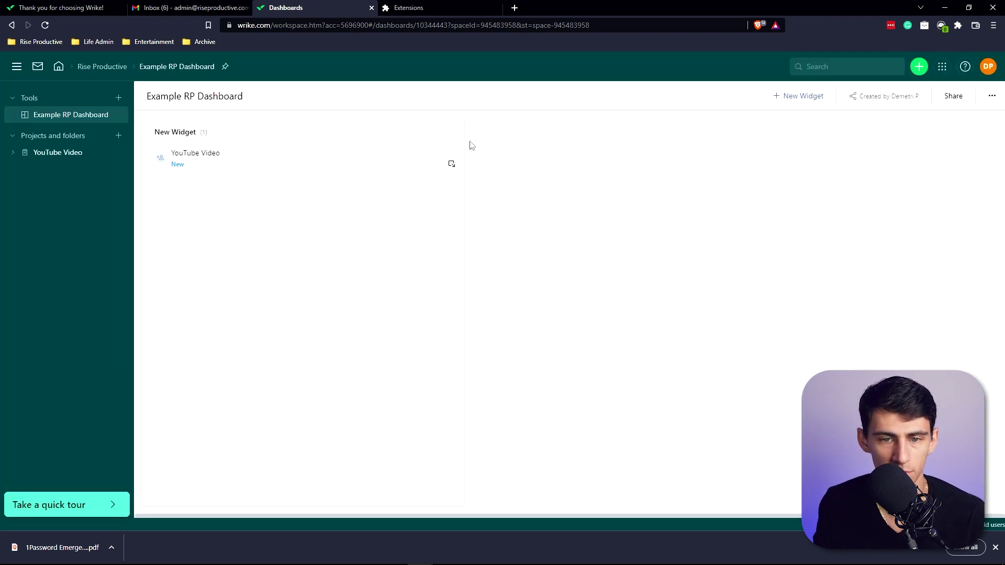
Step: Add a Tasks by Status widget for YouTube Video showing status New, then open Kick-off meeting
left_click(801, 95)
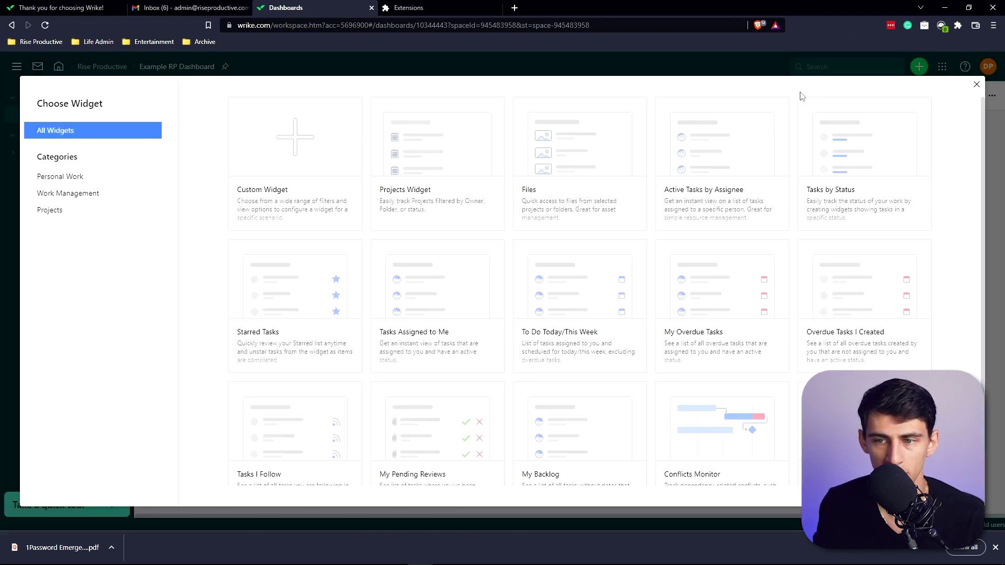
left_click(858, 151)
left_click(173, 174)
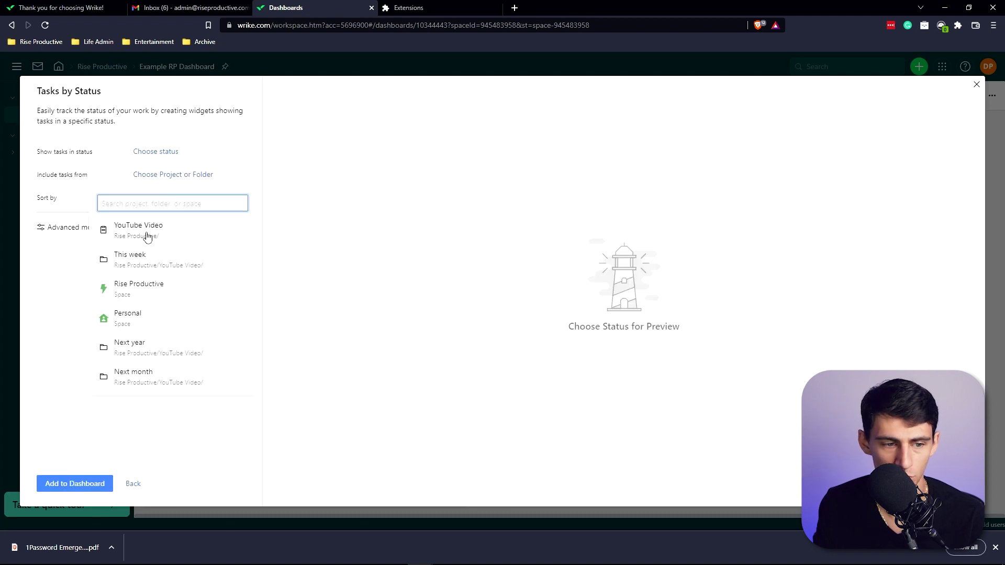
left_click(133, 225)
left_click(101, 483)
left_click(169, 151)
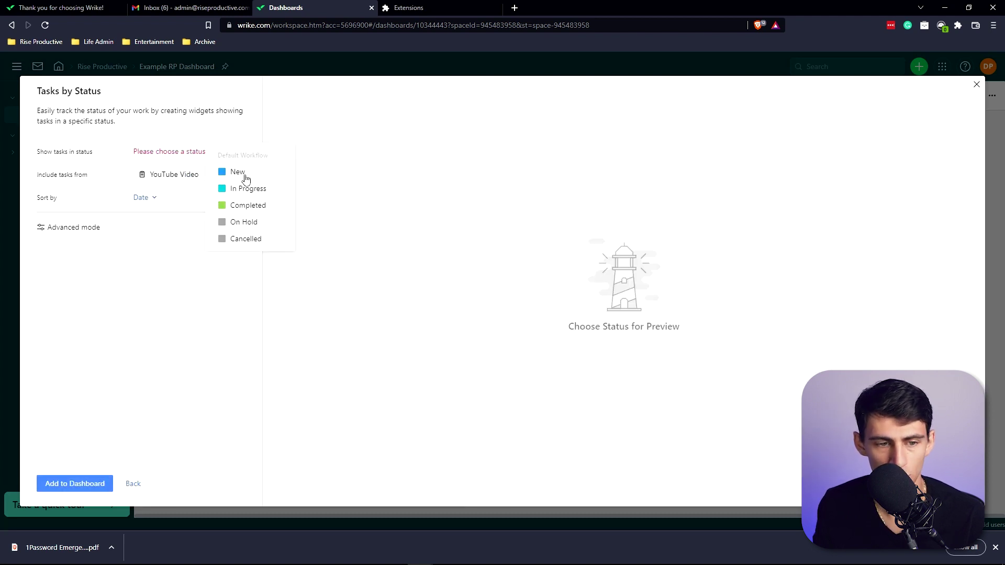
left_click(239, 174)
left_click(77, 482)
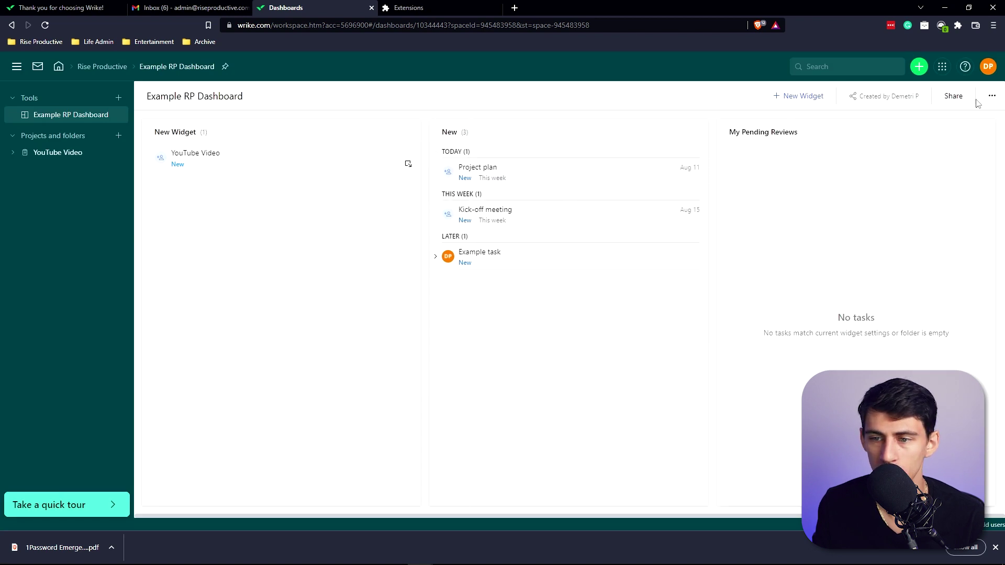
left_click(524, 215)
Step: Assign Kick-off meeting to yourself and start a new approval with yourself as approver
left_click(388, 117)
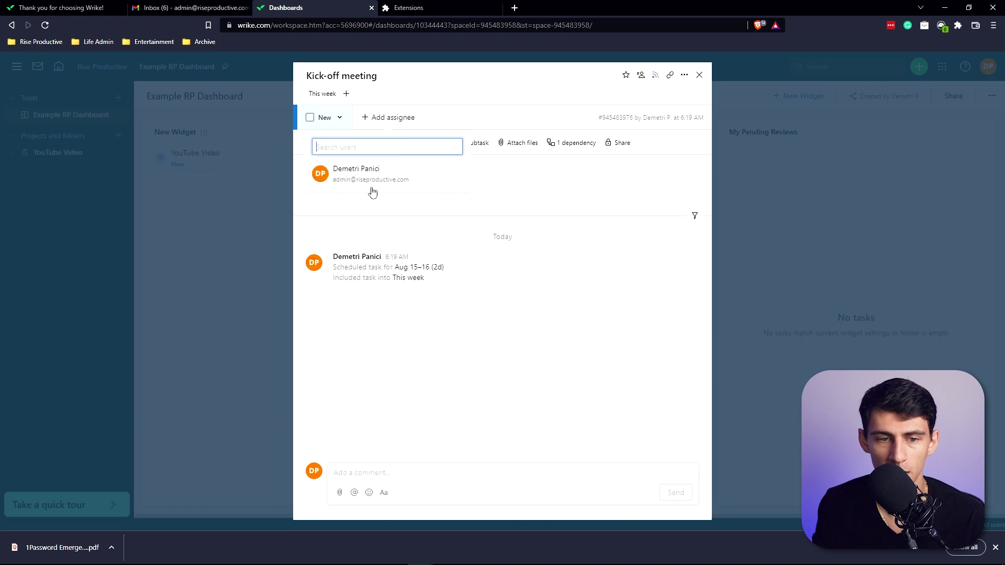
left_click(372, 180)
left_click(394, 148)
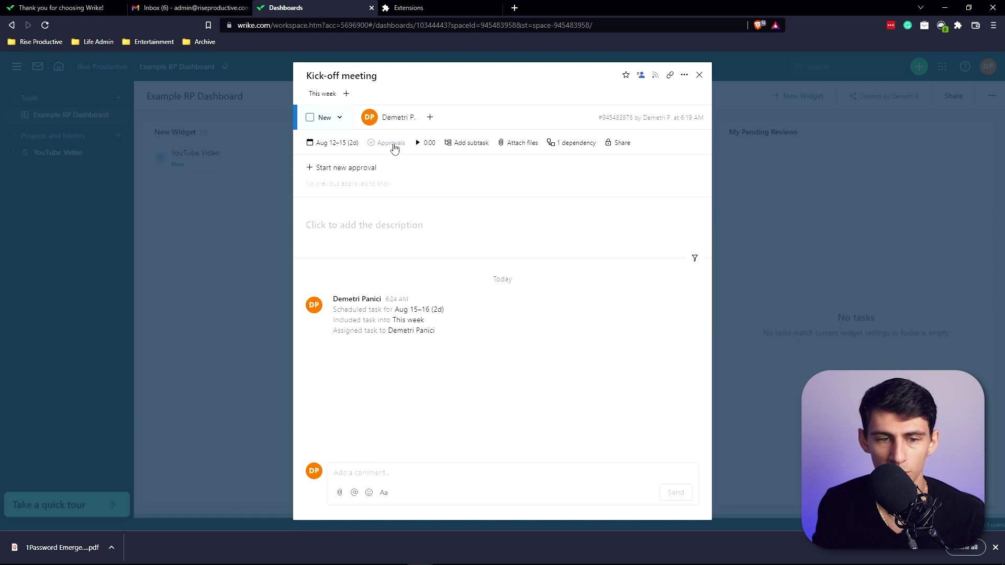
left_click(358, 168)
left_click(410, 200)
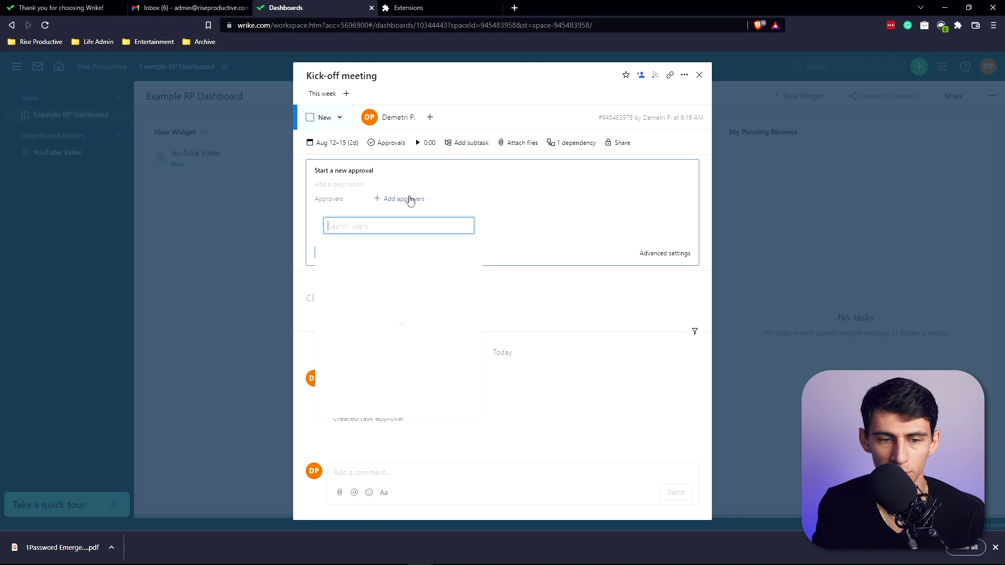
left_click(423, 263)
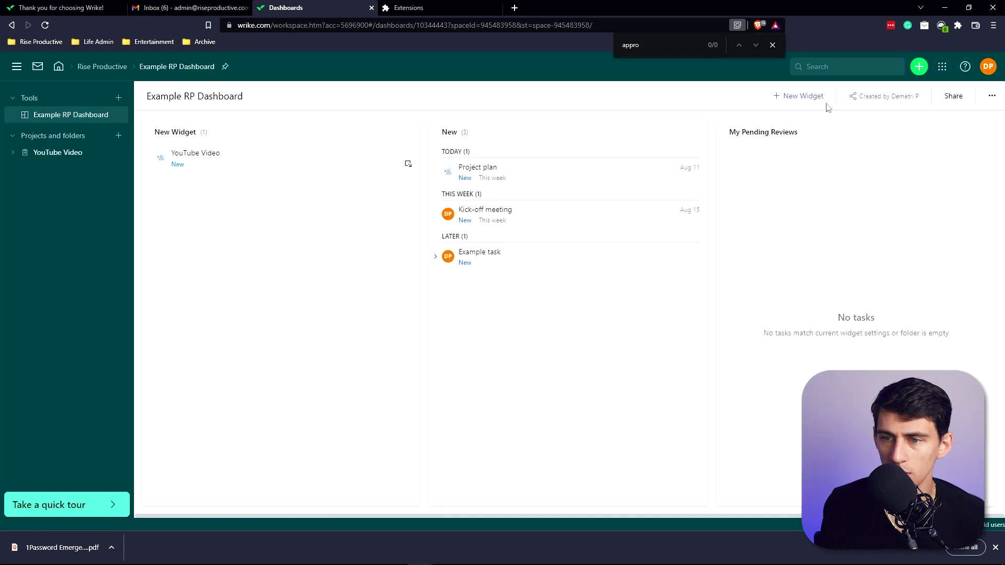
Step: Add an Activity Stream widget to the Example RP Dashboard
left_click(816, 98)
scroll(678, 206, "down", 1)
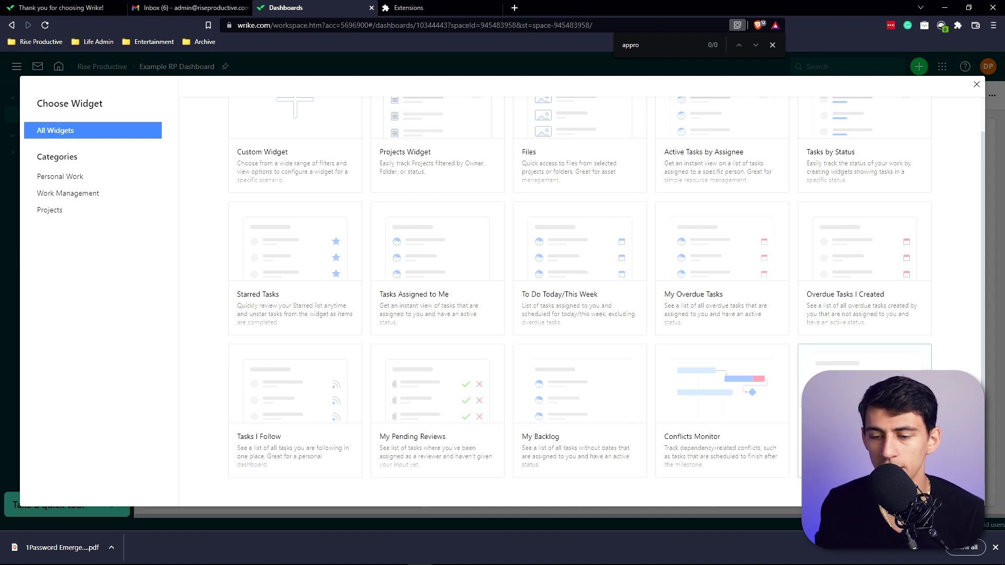
left_click(865, 398)
scroll(890, 262, "down", 2)
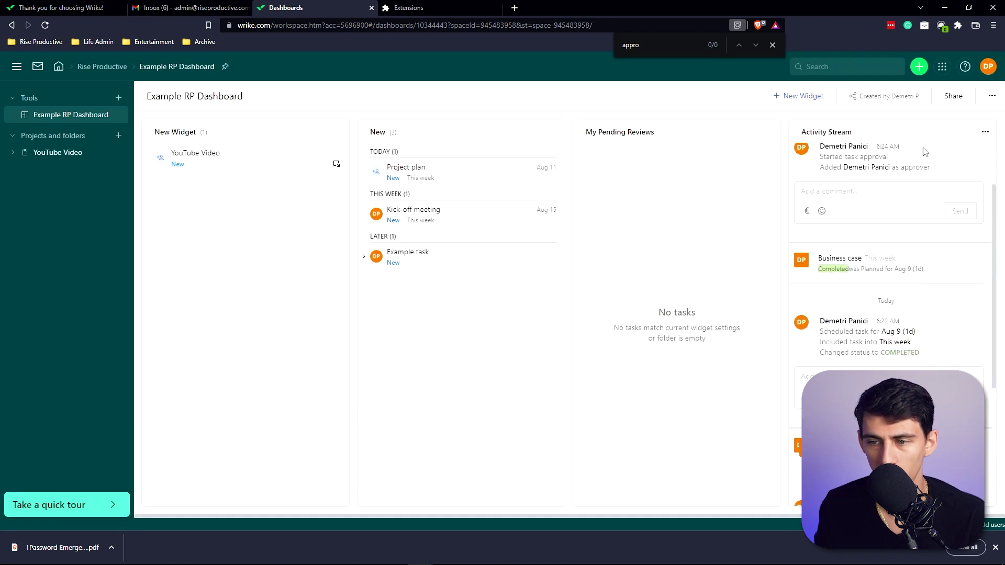
left_click(118, 98)
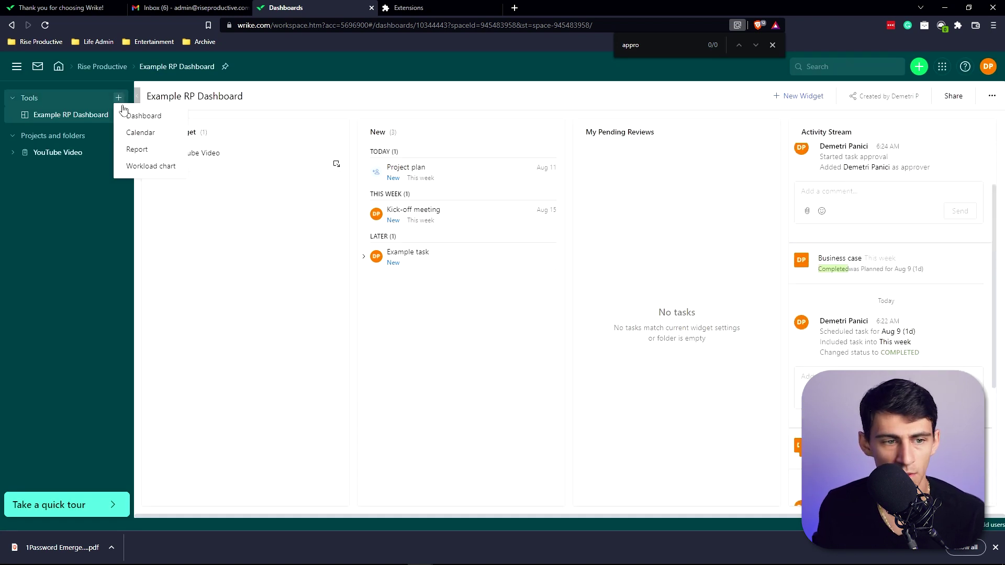
Step: Create an Active tasks by assignee report from YouTube Video, then begin a workload chart
left_click(137, 138)
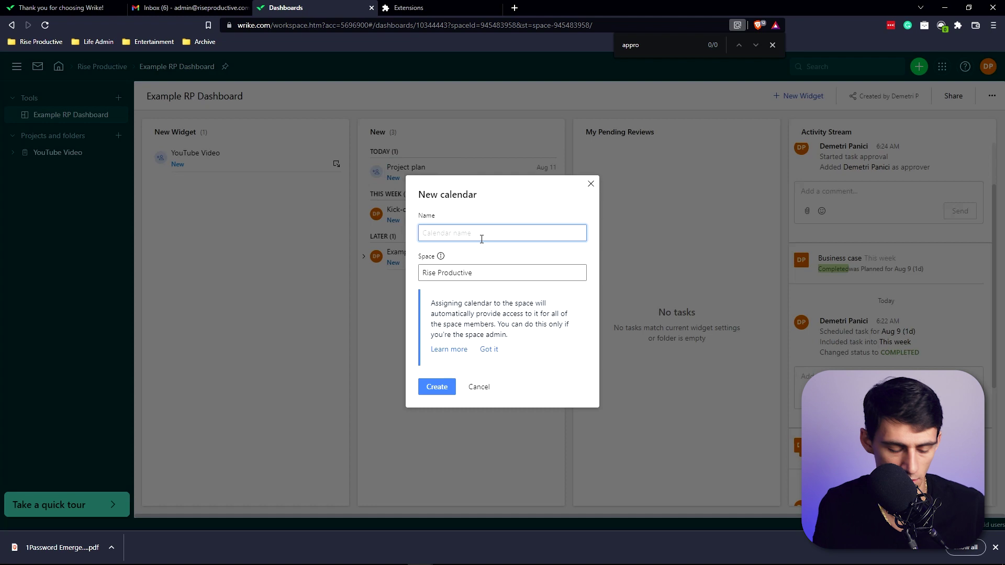
key("Return")
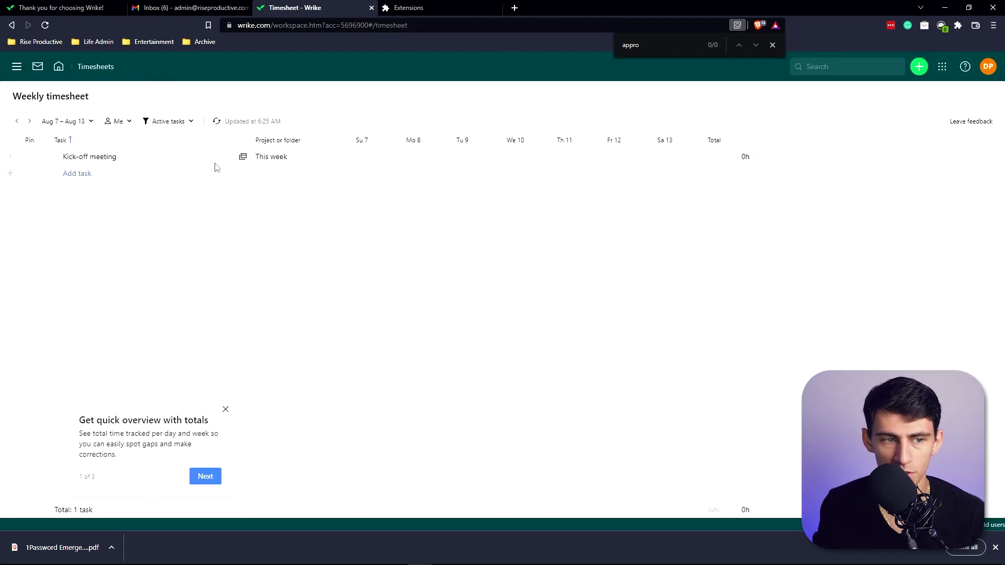
left_click(63, 183)
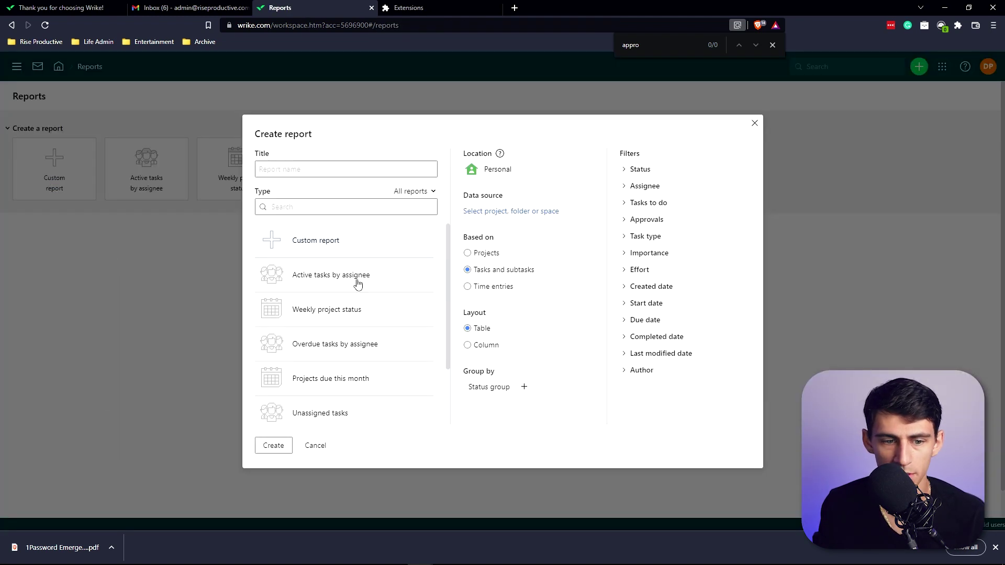
left_click(358, 284)
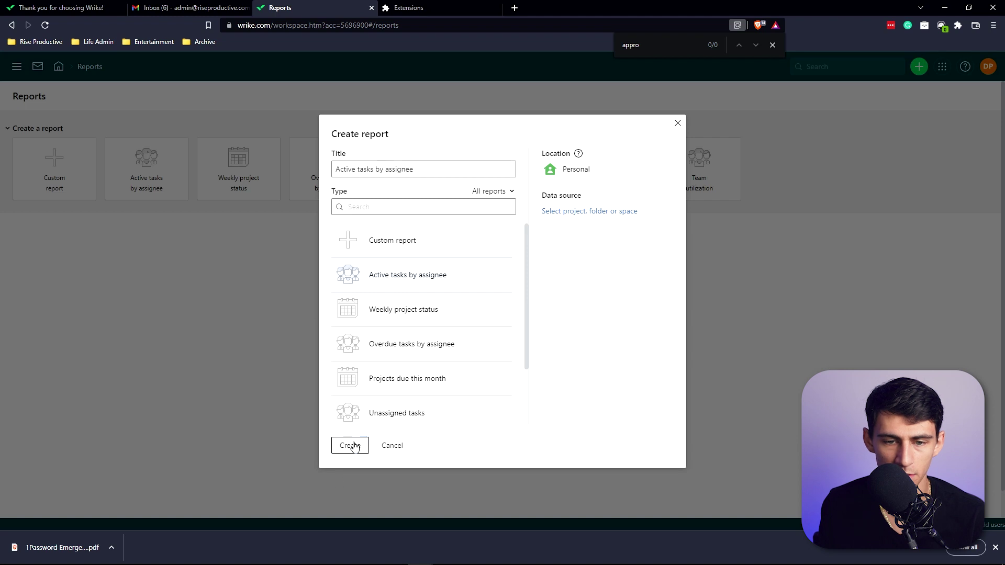
left_click(560, 212)
left_click(560, 269)
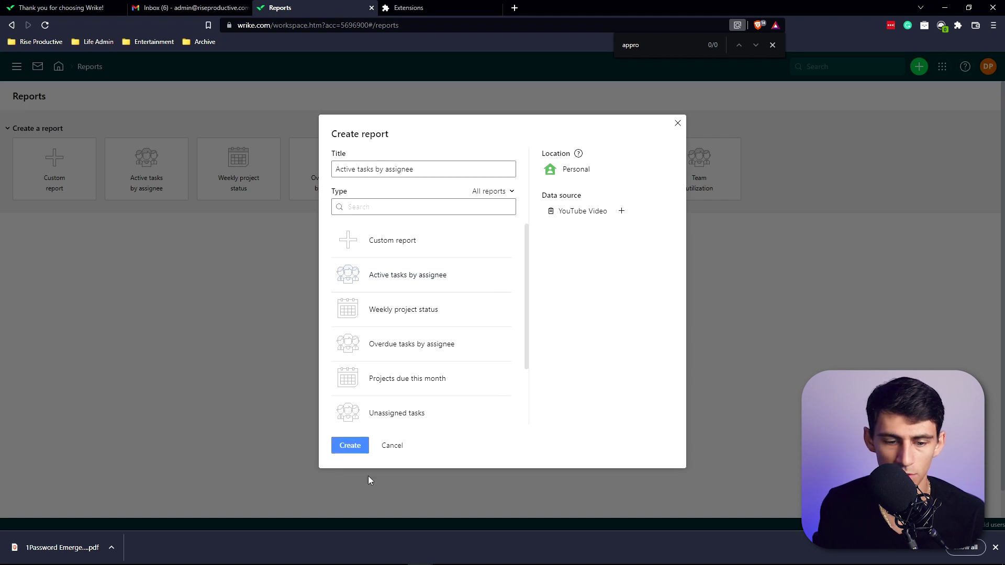
left_click(352, 445)
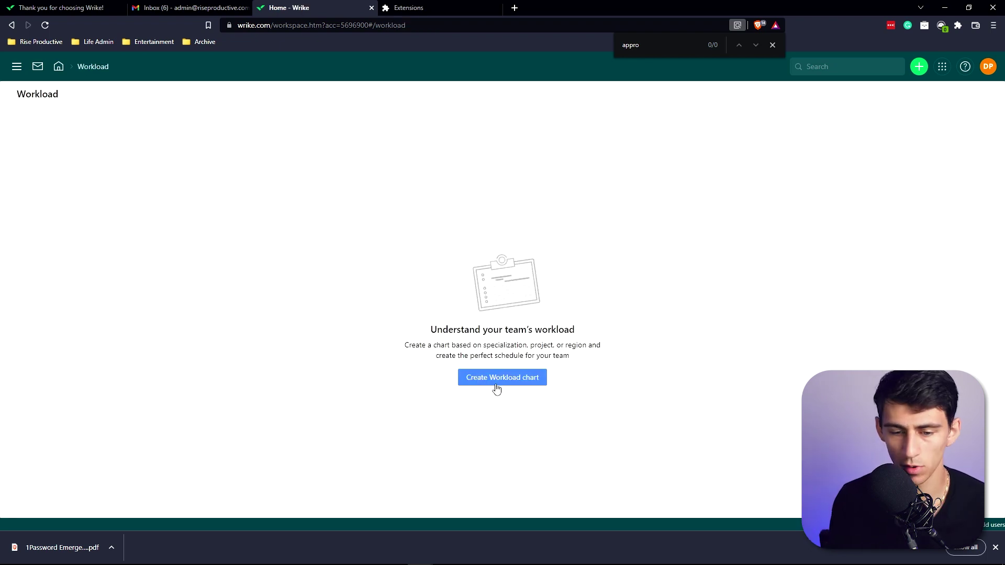
left_click(497, 381)
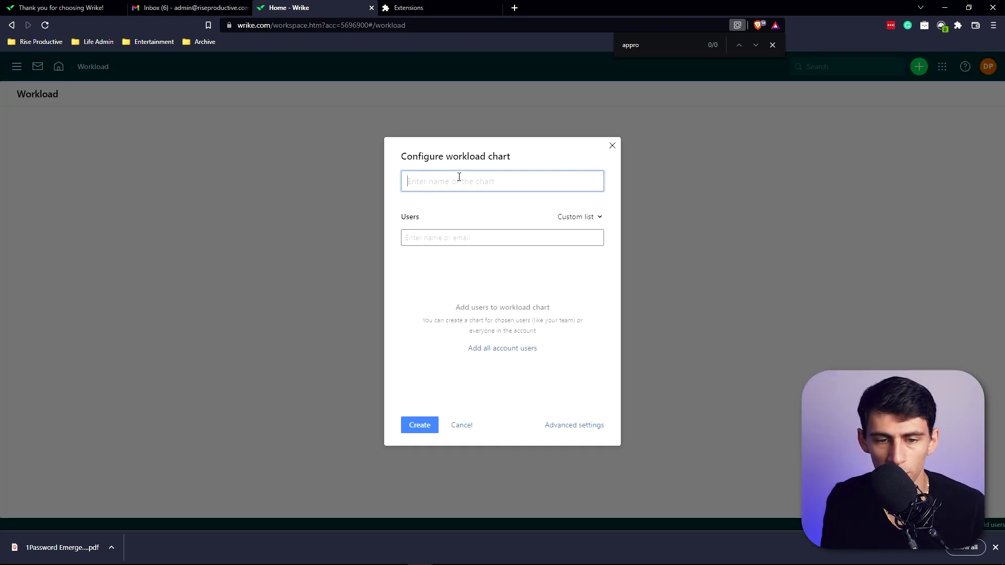
Step: Create a workload chart named 'Workload Chart' and dismiss its introduction tip
type("Workload Chart")
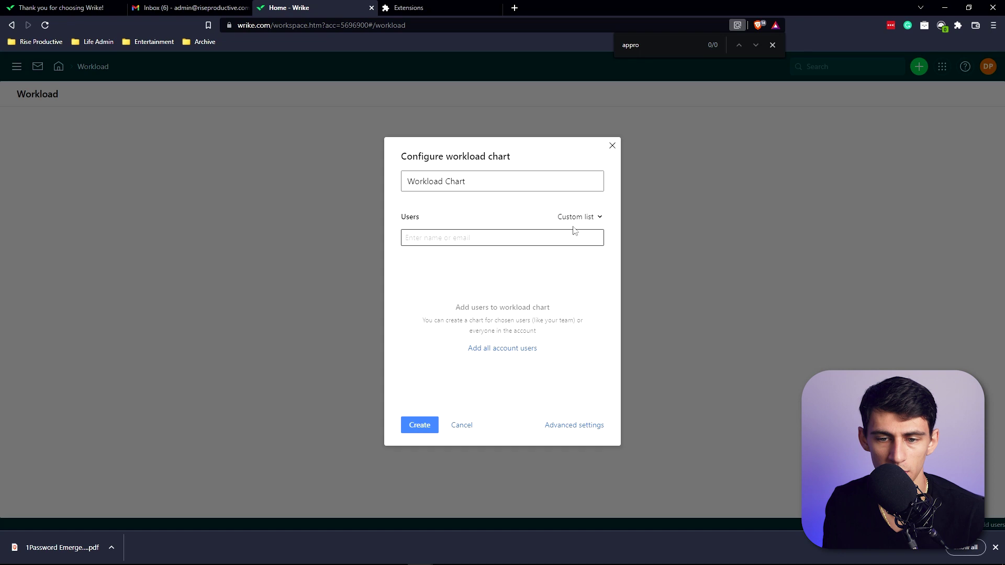
left_click(420, 425)
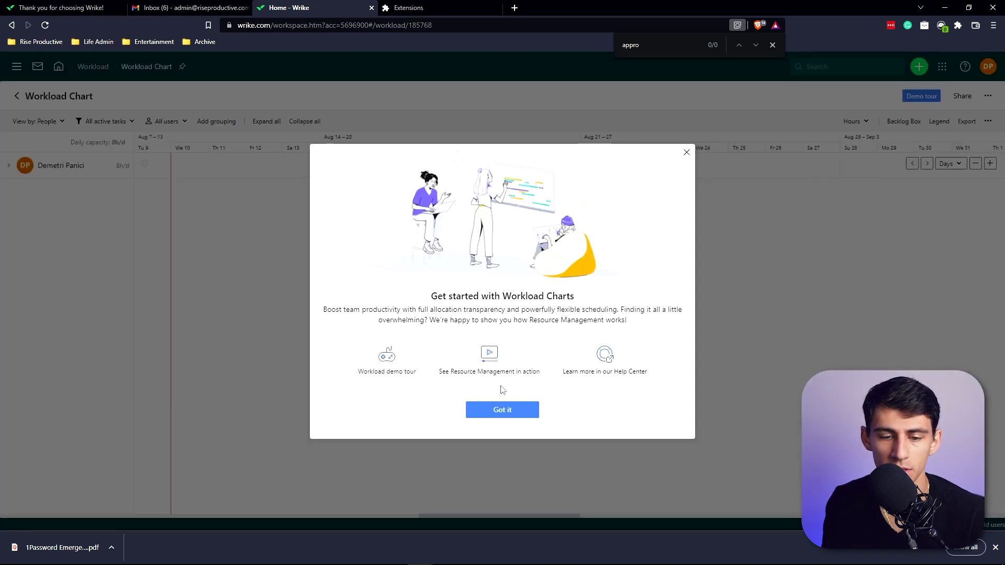
left_click(502, 410)
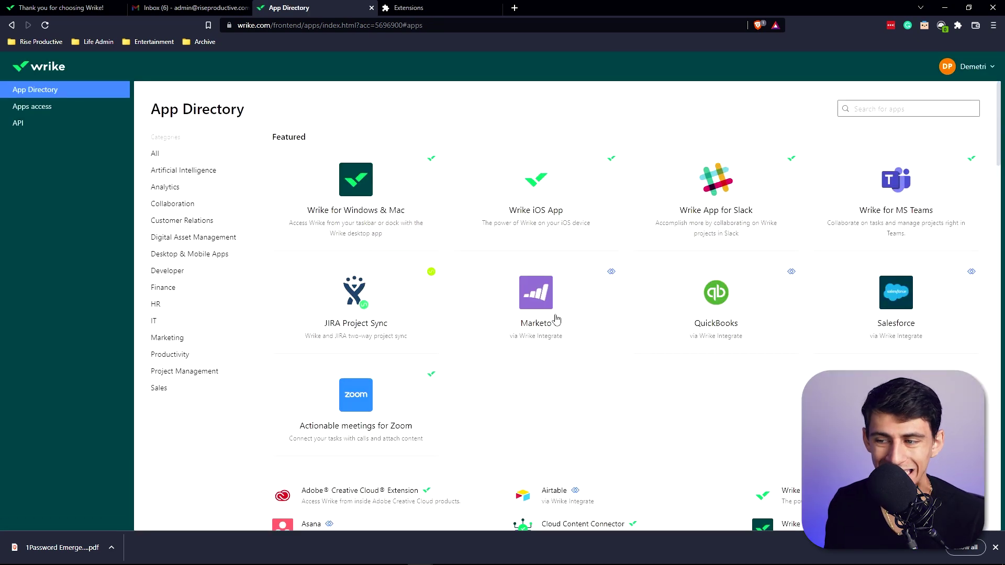
left_click(902, 110)
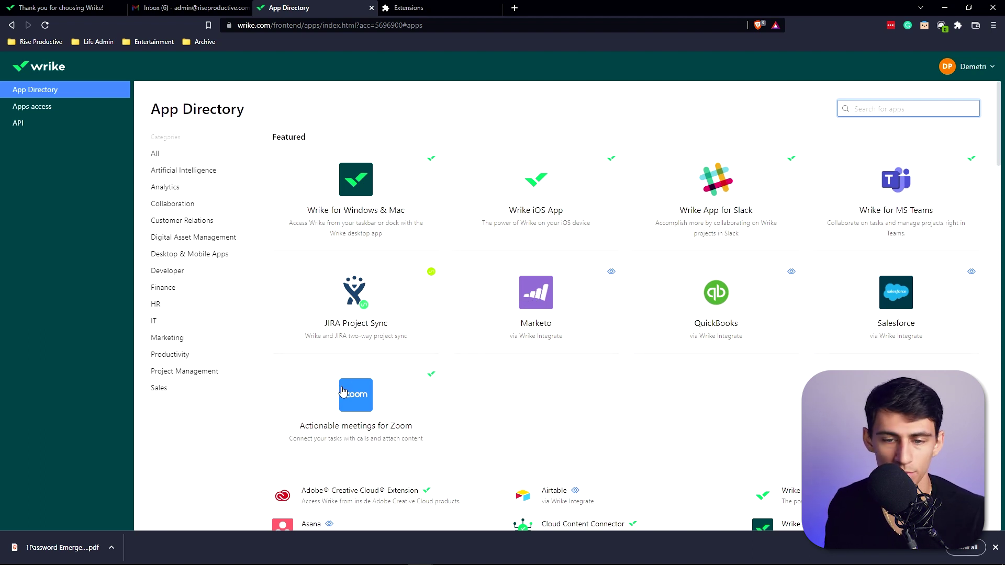
left_click(863, 108)
type("google")
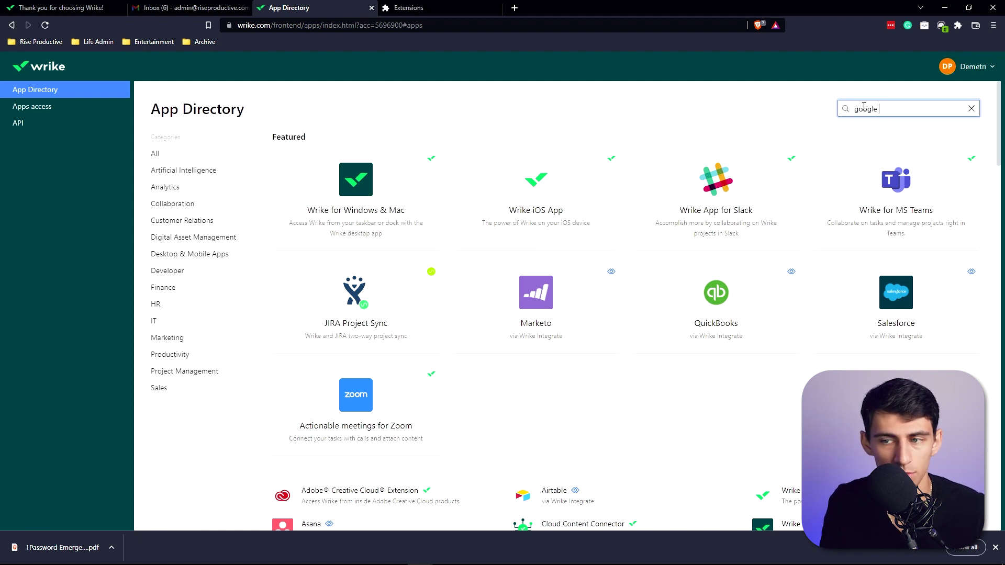
left_click(340, 164)
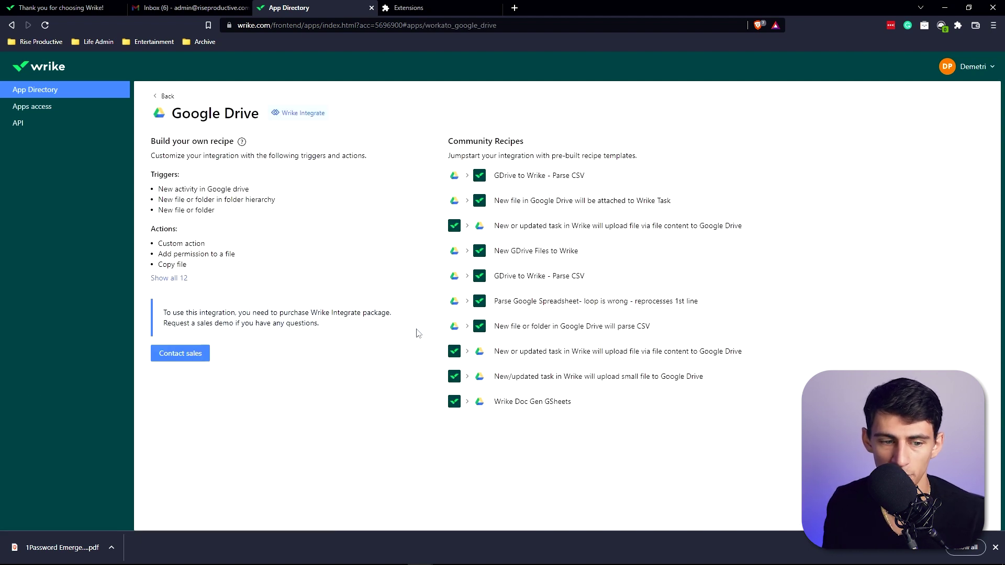
key("alt+Left")
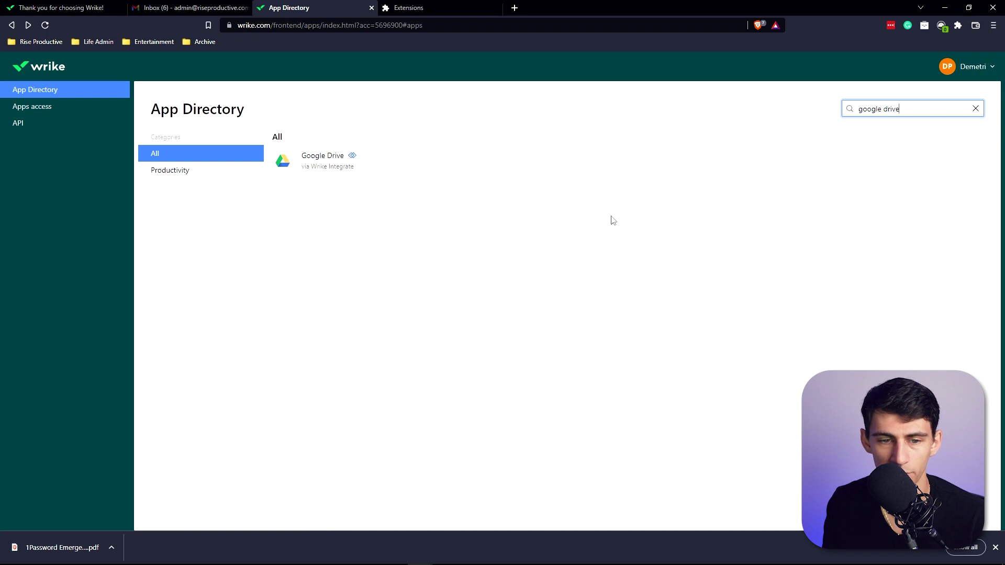
left_click(844, 113)
key("ctrl+a")
key("BackSpace")
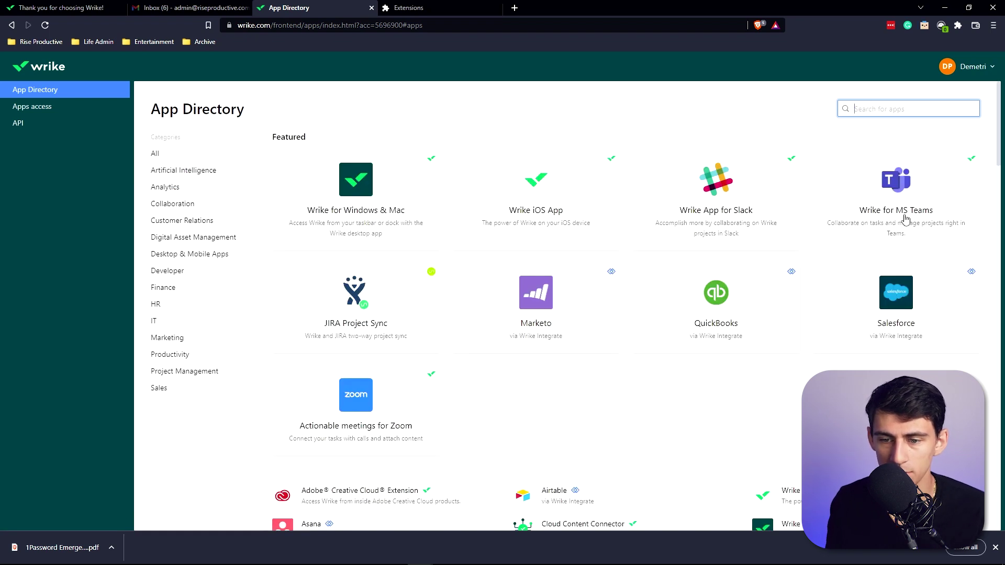
type("gmail")
key("Return")
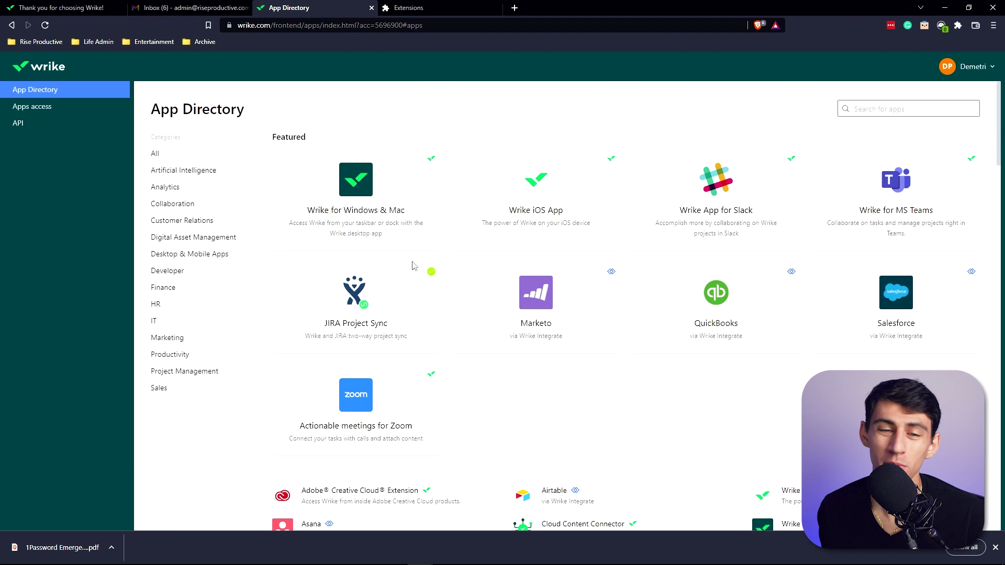